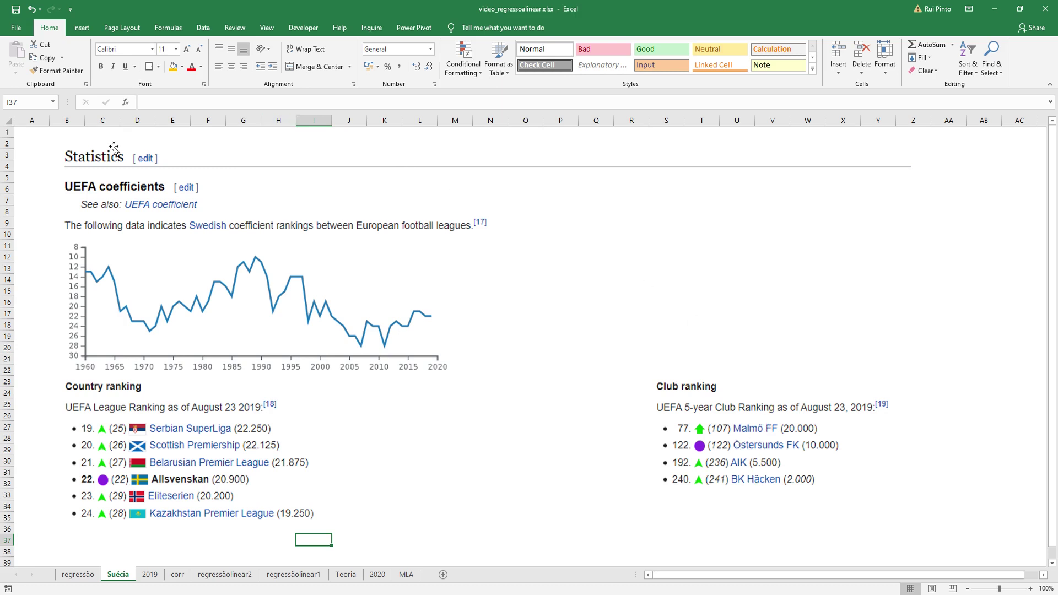
# - On the 2019 sheet, move the league statistics picture slightly up, away from the source link below it
pyautogui.click(48, 139)
pyautogui.click(46, 134)
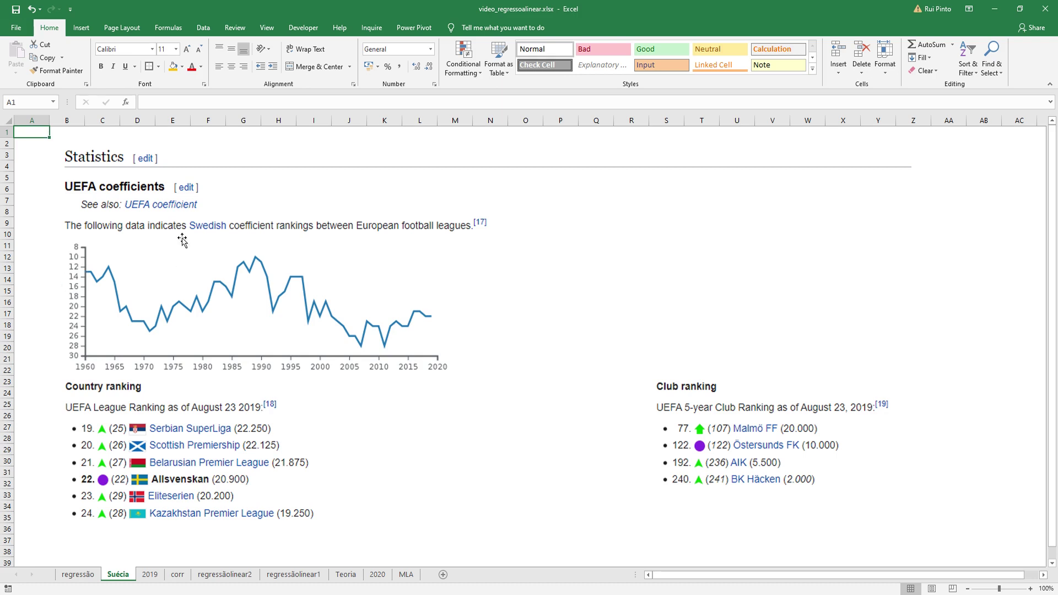
pyautogui.click(149, 574)
pyautogui.click(854, 301)
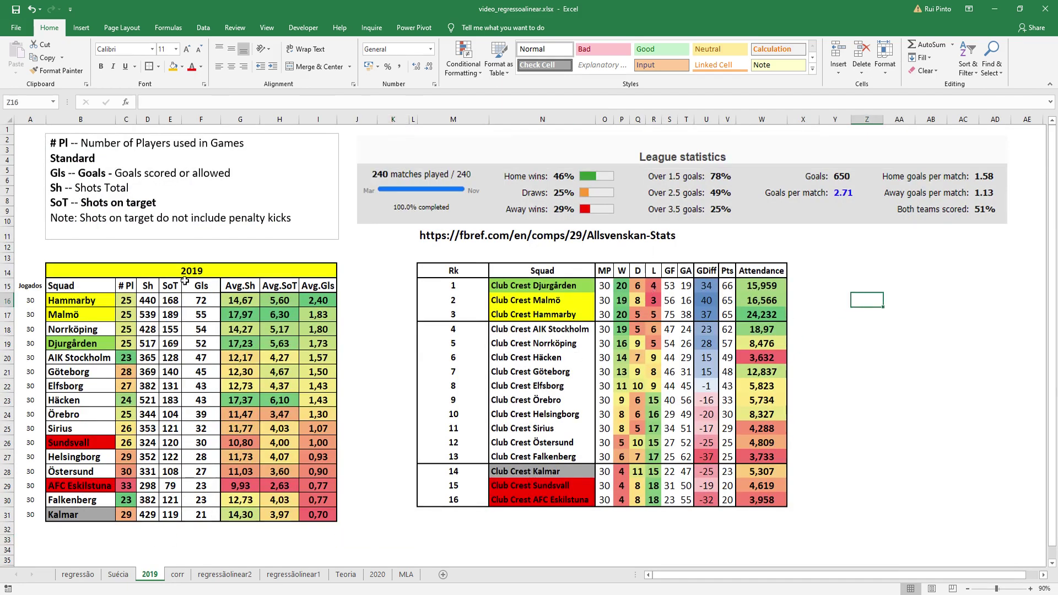
pyautogui.click(474, 237)
pyautogui.moveTo(439, 206); pyautogui.dragTo(439, 194)
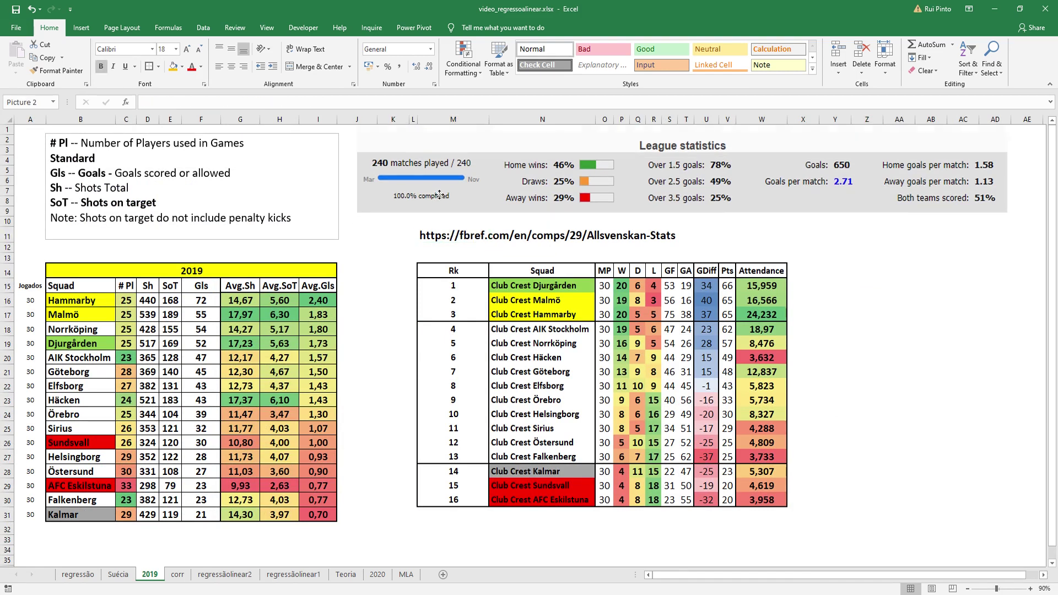
pyautogui.click(827, 264)
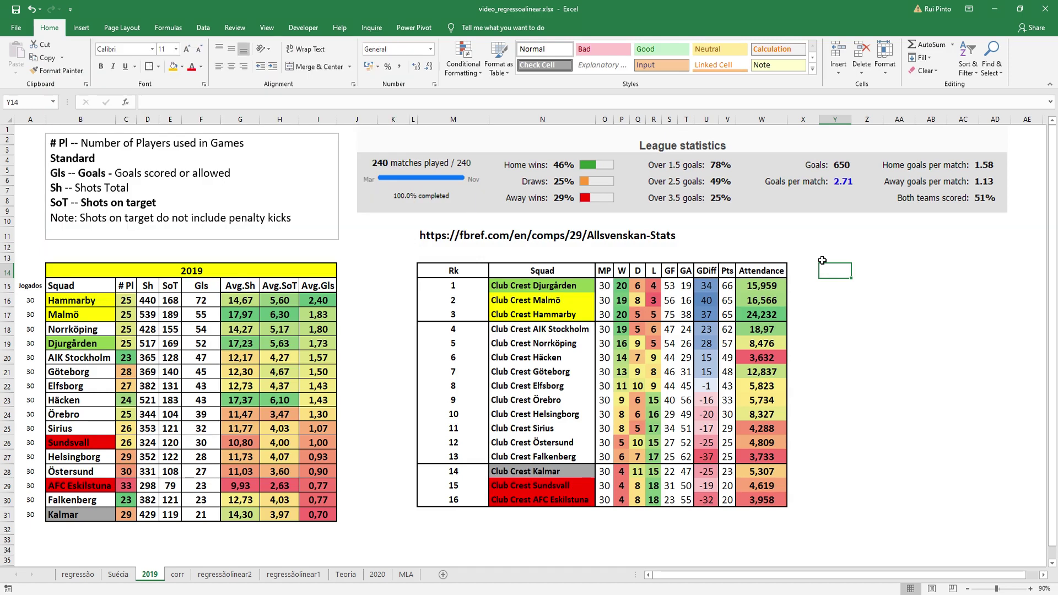
# - Check the source link on the 2019 sheet and compare its clubs with the club ranking on the Suécia sheet
pyautogui.click(435, 232)
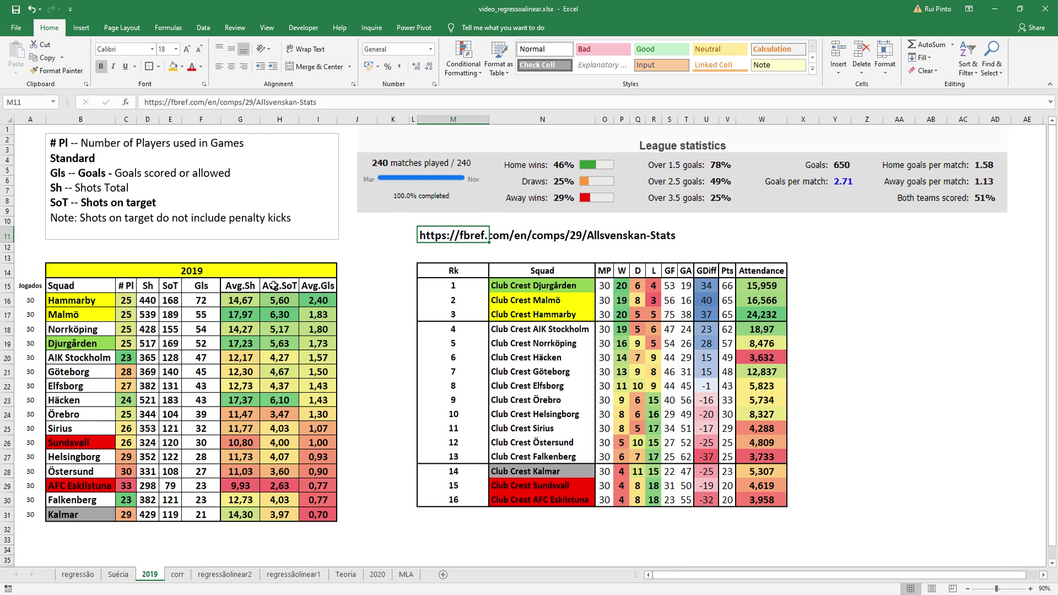
pyautogui.hotkey('ctrl', 'z')
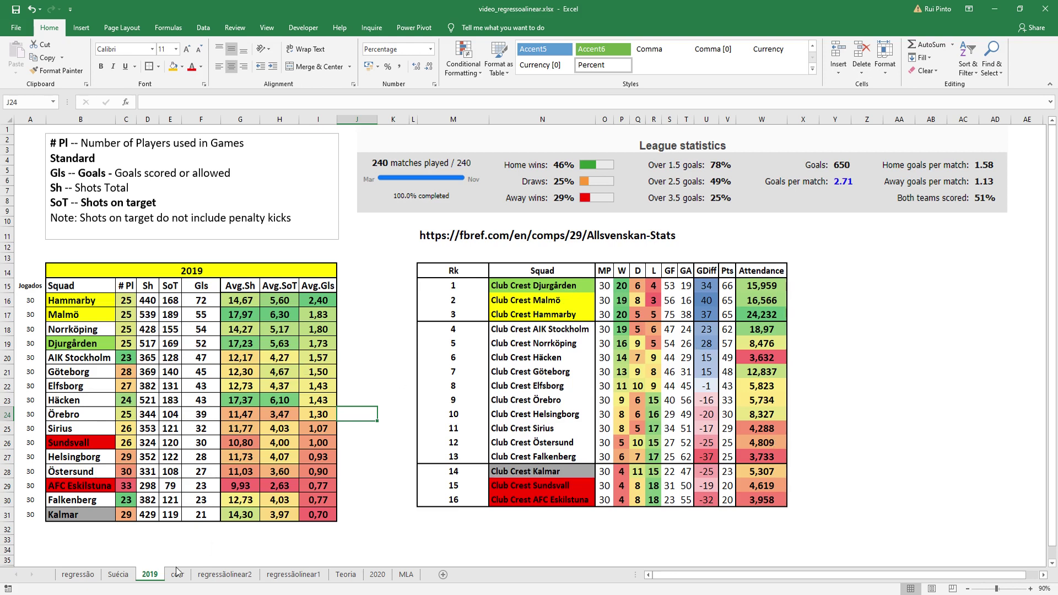
pyautogui.click(118, 574)
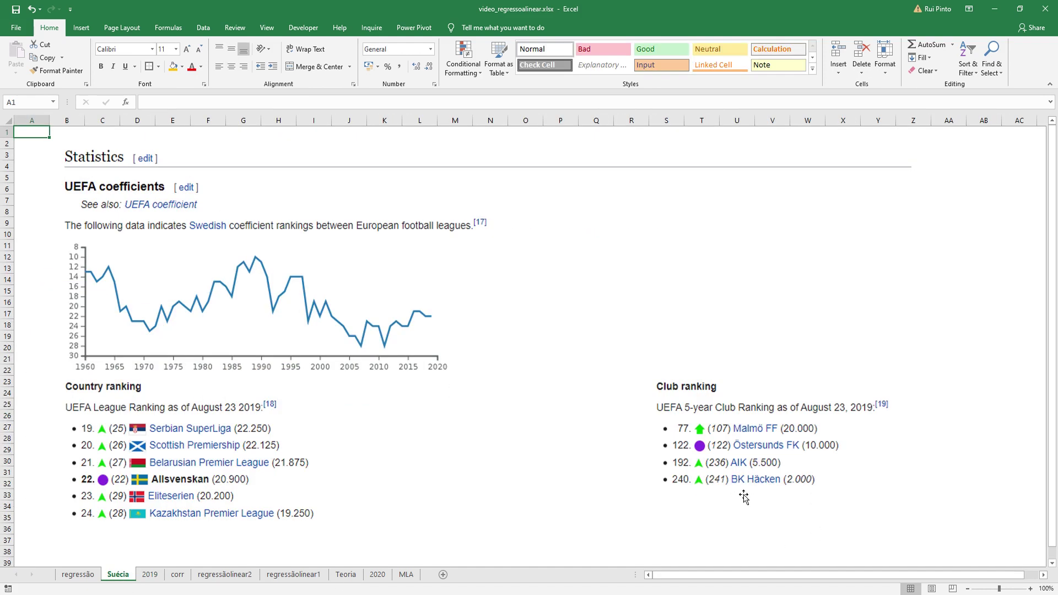
pyautogui.hotkey('ctrl', 'pagedown')
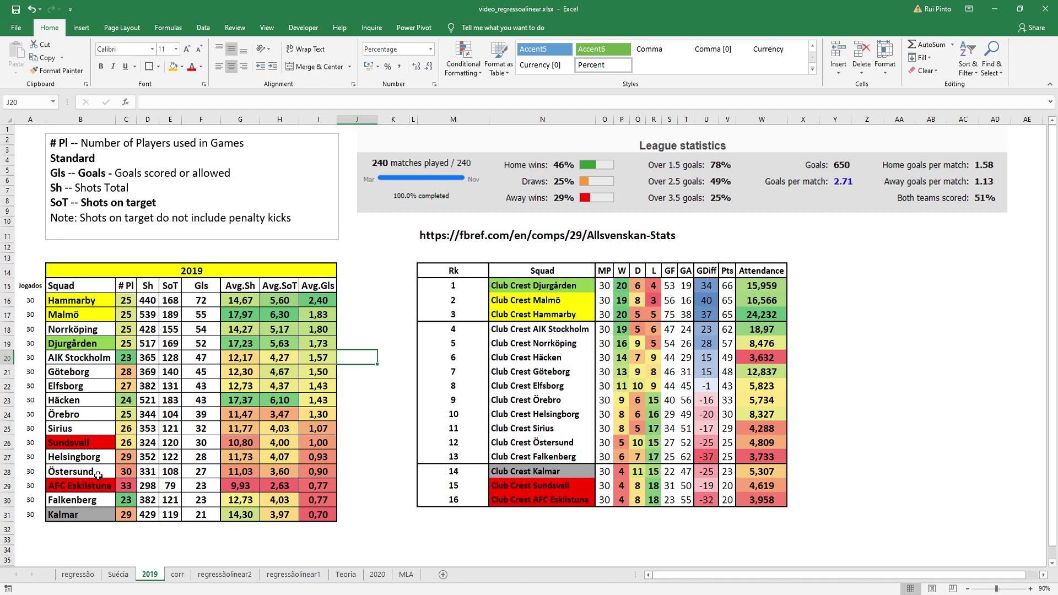
pyautogui.click(528, 540)
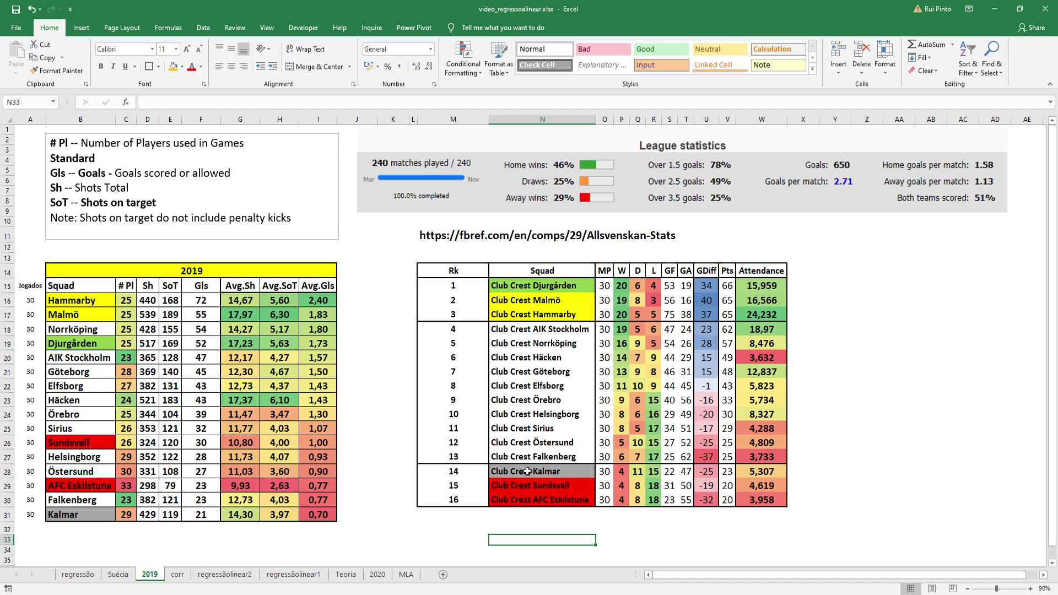
pyautogui.click(839, 454)
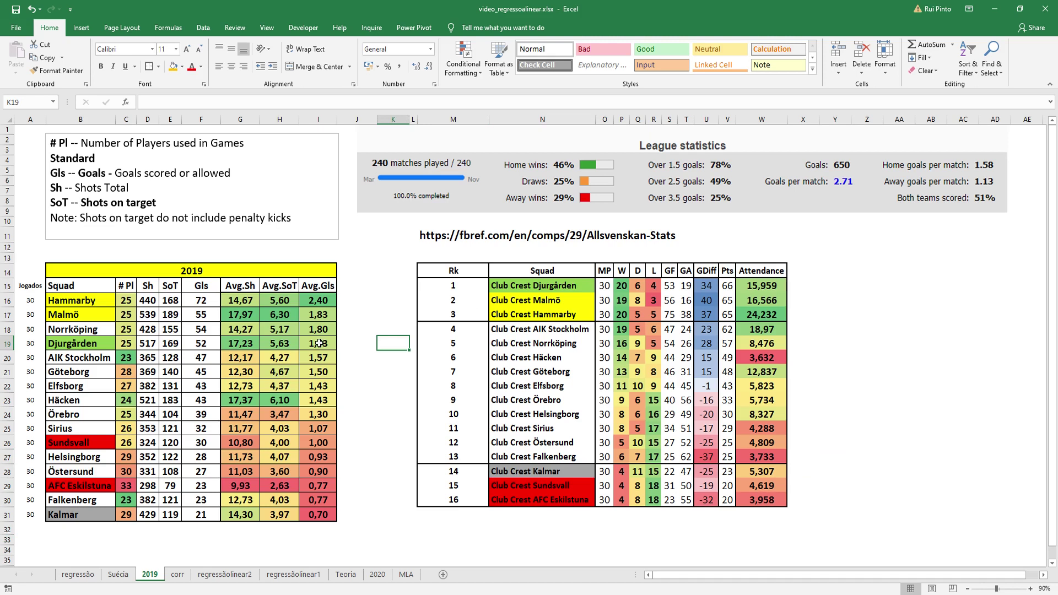
# - Examine the 2019 standings: Djurgården's goals for and against, the top three clubs' points, and Hammarby's full row
pyautogui.click(674, 286)
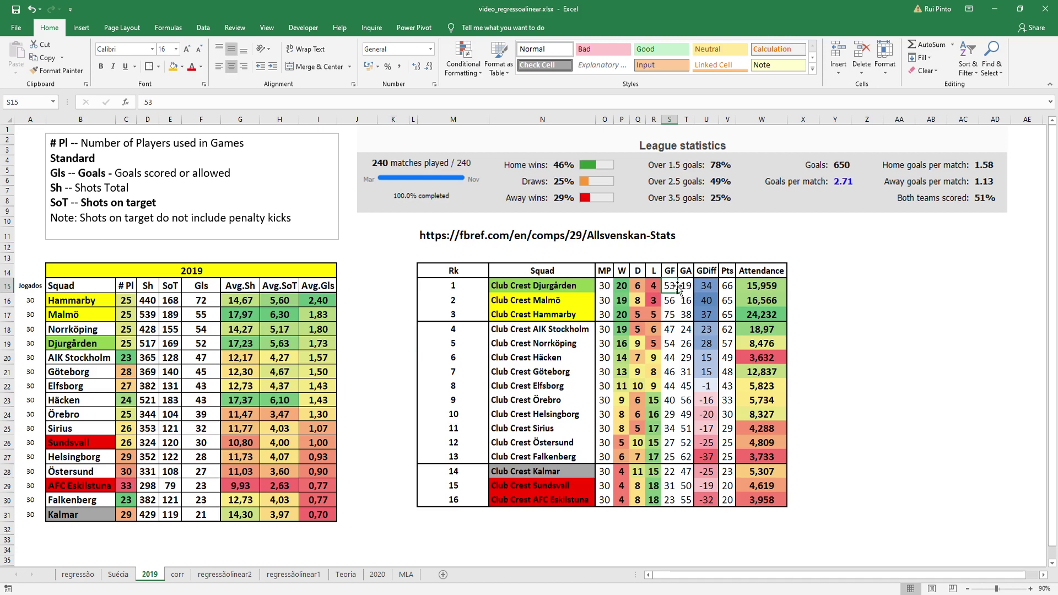
pyautogui.click(688, 285)
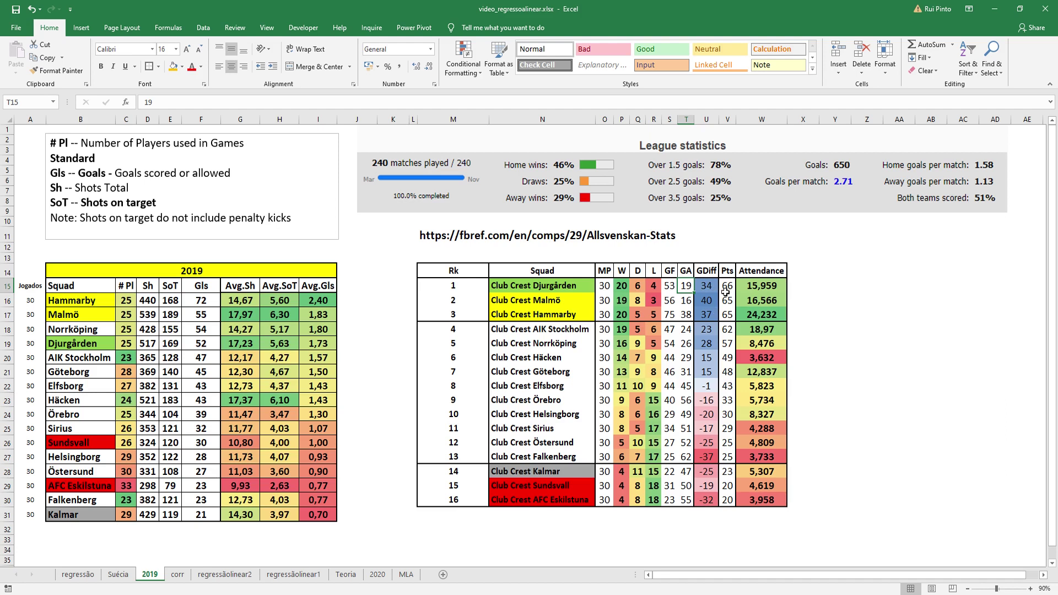
pyautogui.moveTo(730, 286); pyautogui.dragTo(727, 315)
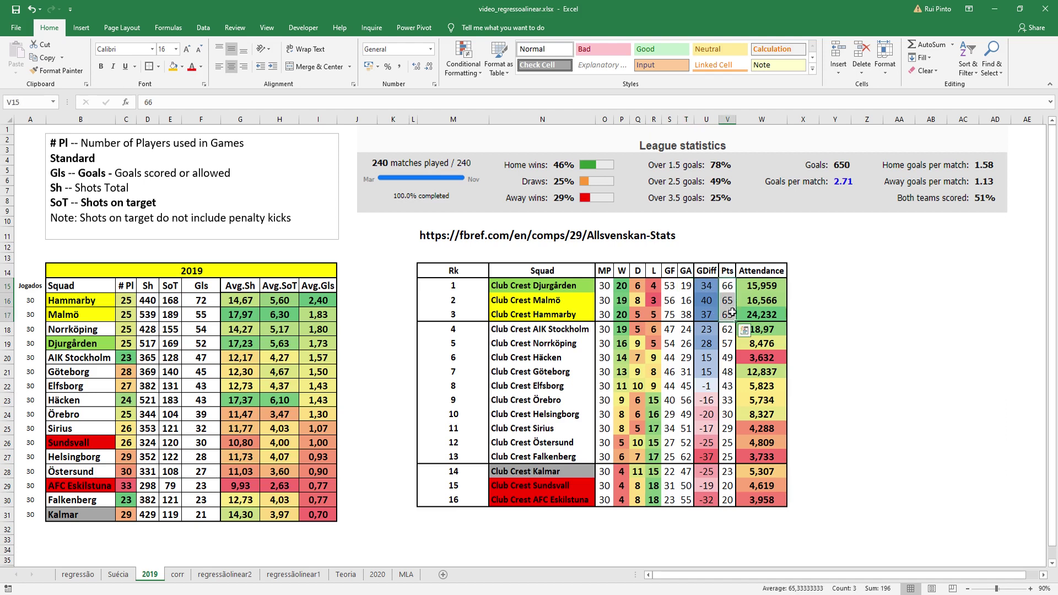
pyautogui.click(811, 290)
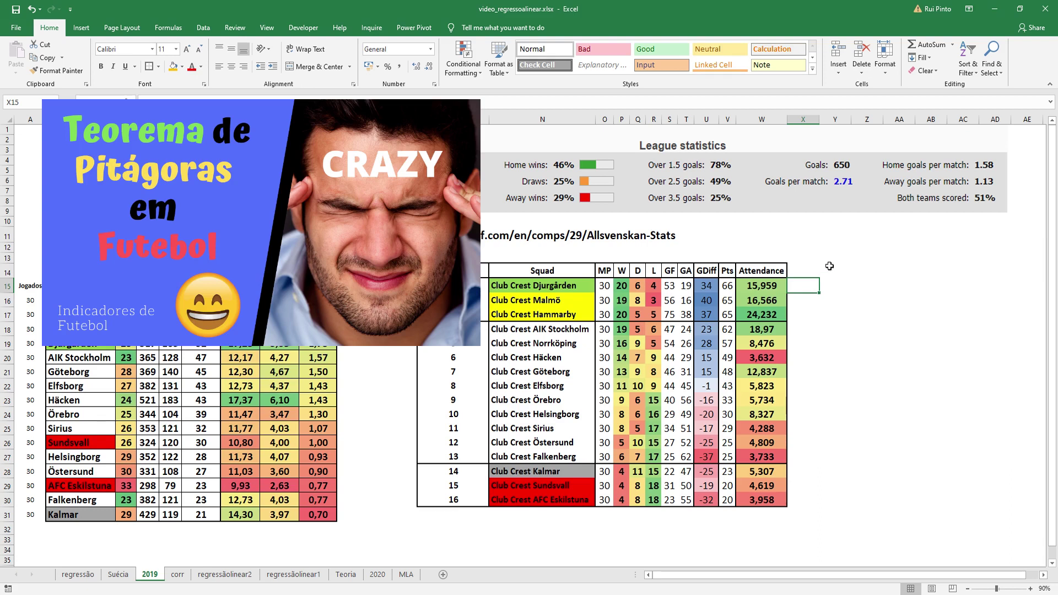
pyautogui.click(898, 329)
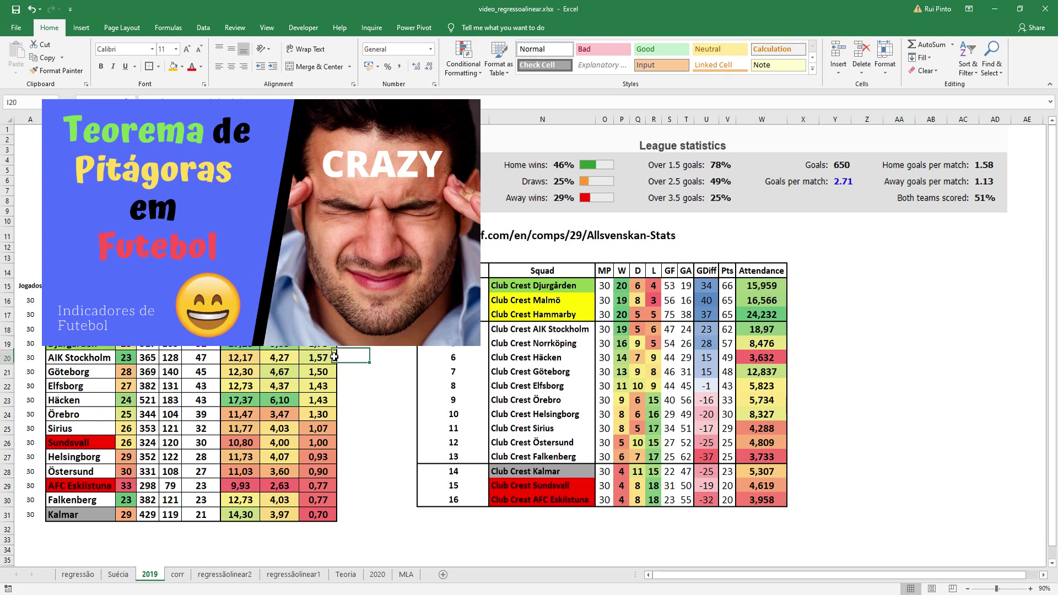
pyautogui.click(334, 357)
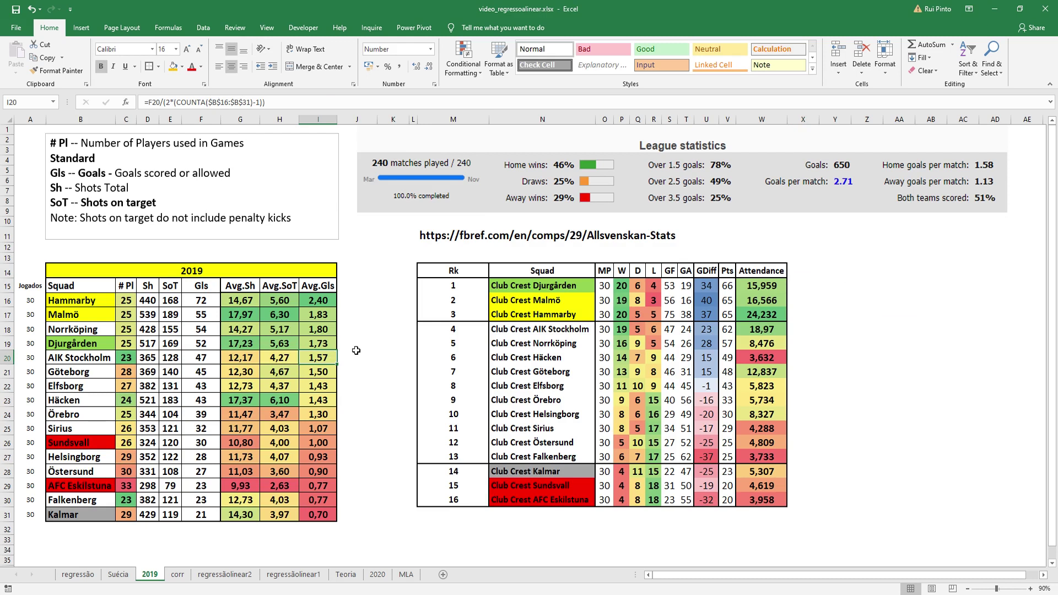
pyautogui.click(372, 331)
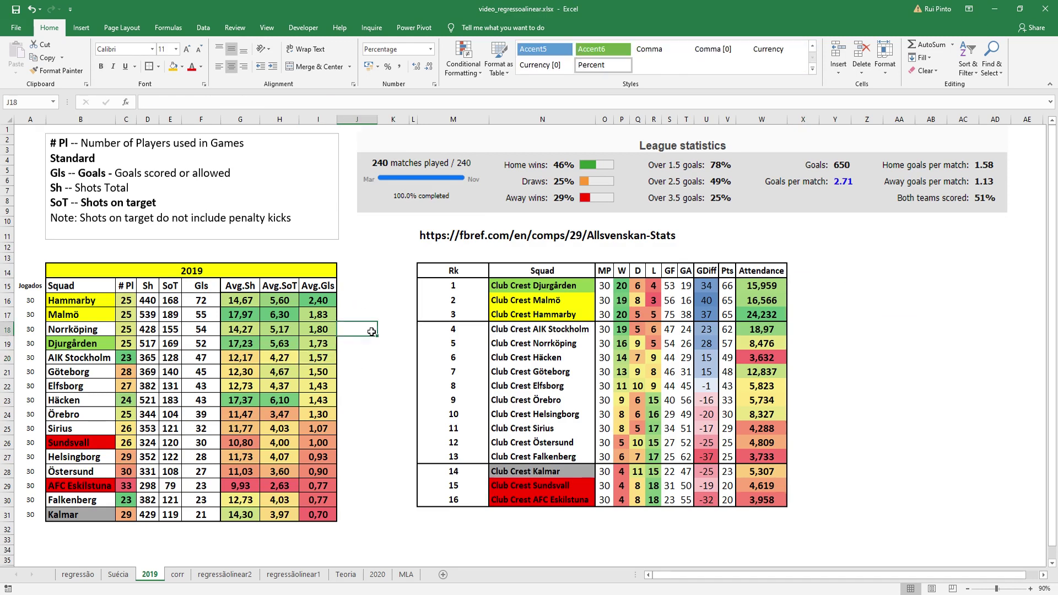
pyautogui.click(389, 367)
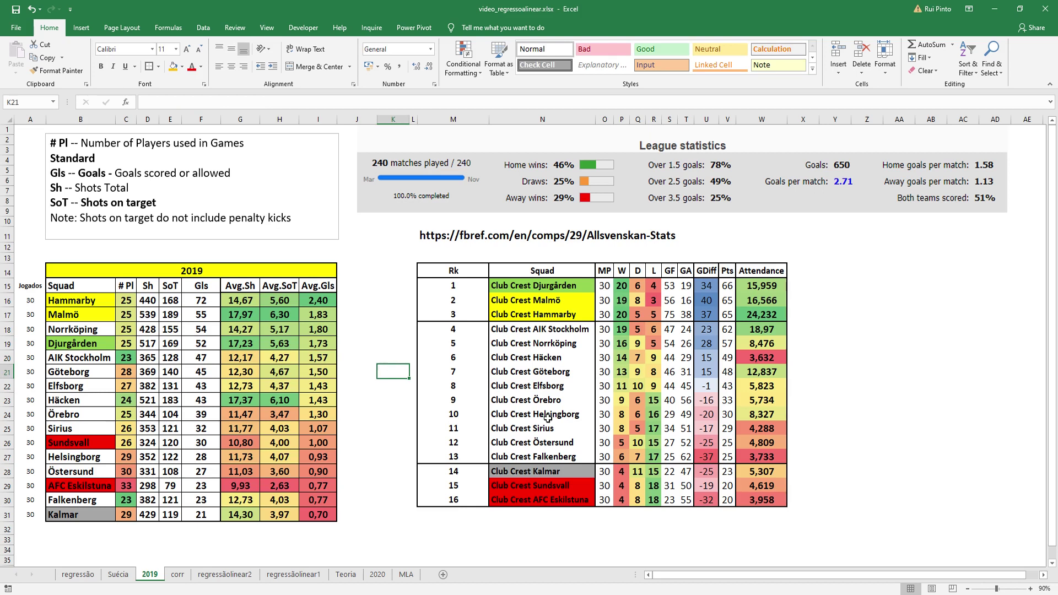
pyautogui.click(944, 331)
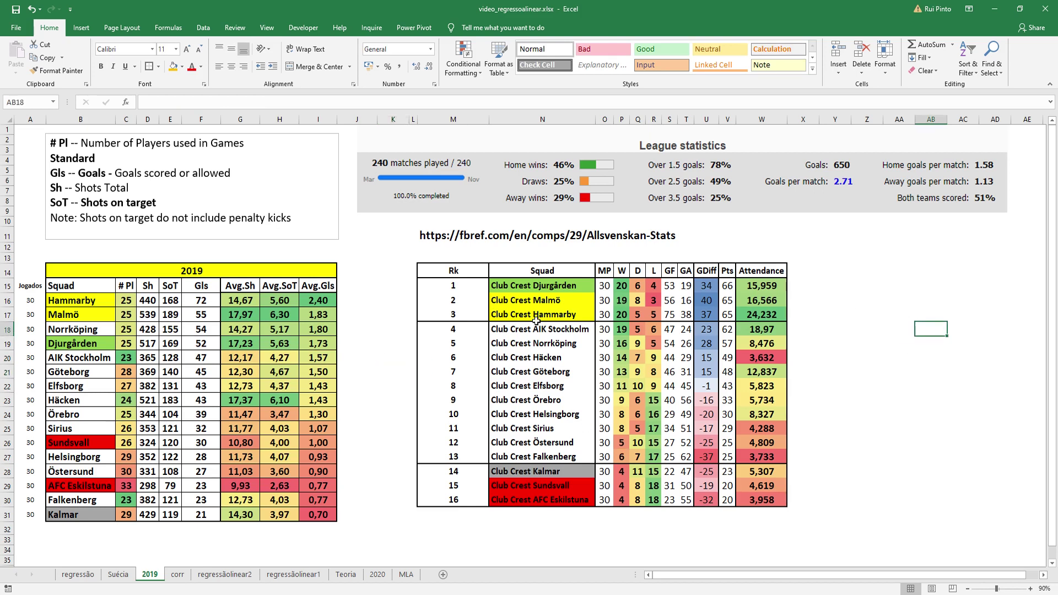
pyautogui.click(667, 315)
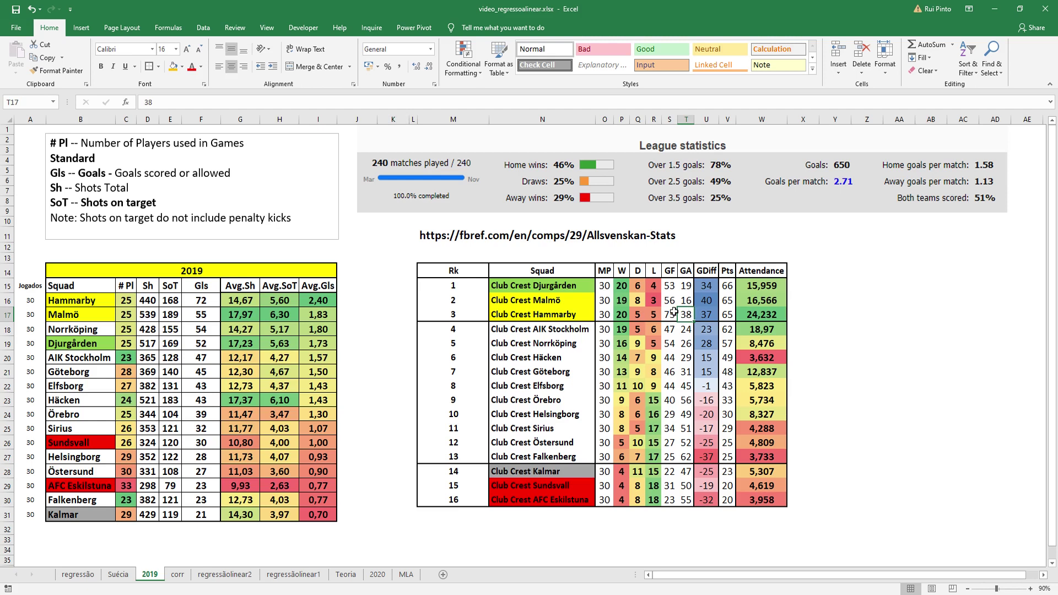
pyautogui.moveTo(484, 318); pyautogui.dragTo(780, 318)
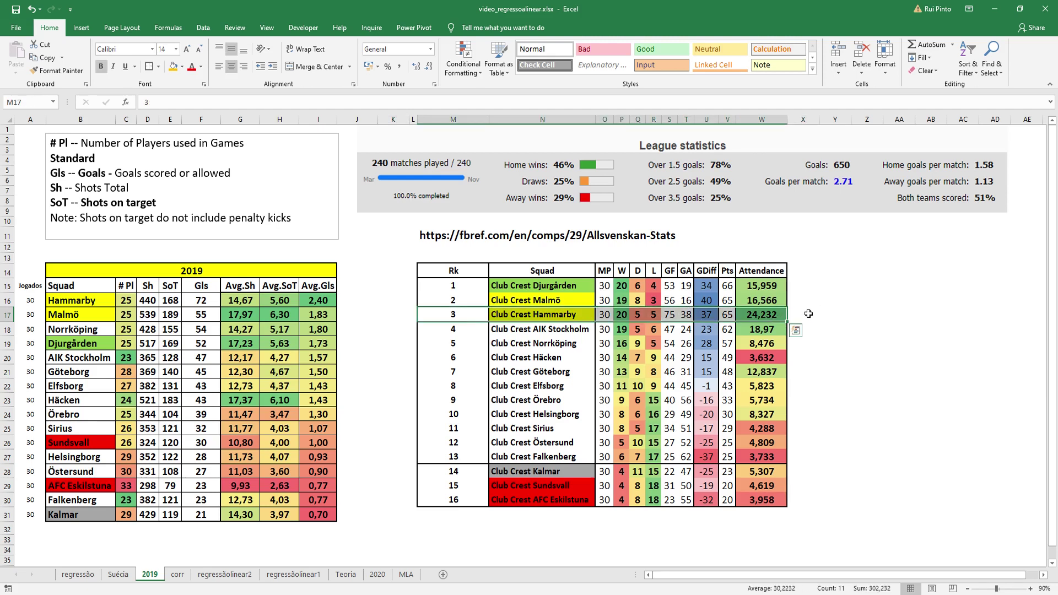
pyautogui.click(931, 342)
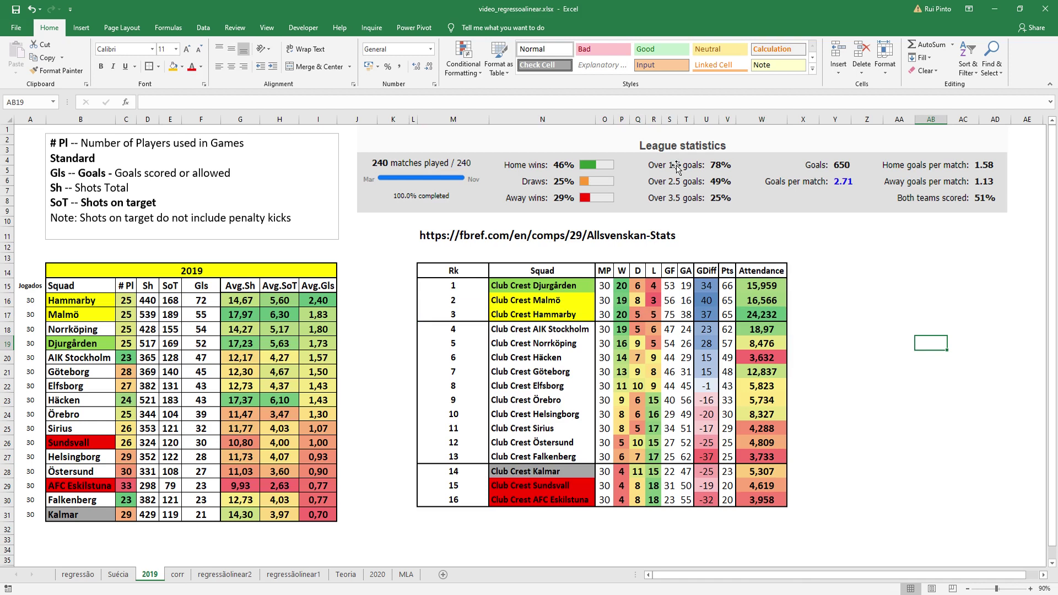
# - Read the league statistics picture: win and draw shares, over-goals percentages, goals per match and both teams scored
pyautogui.click(845, 268)
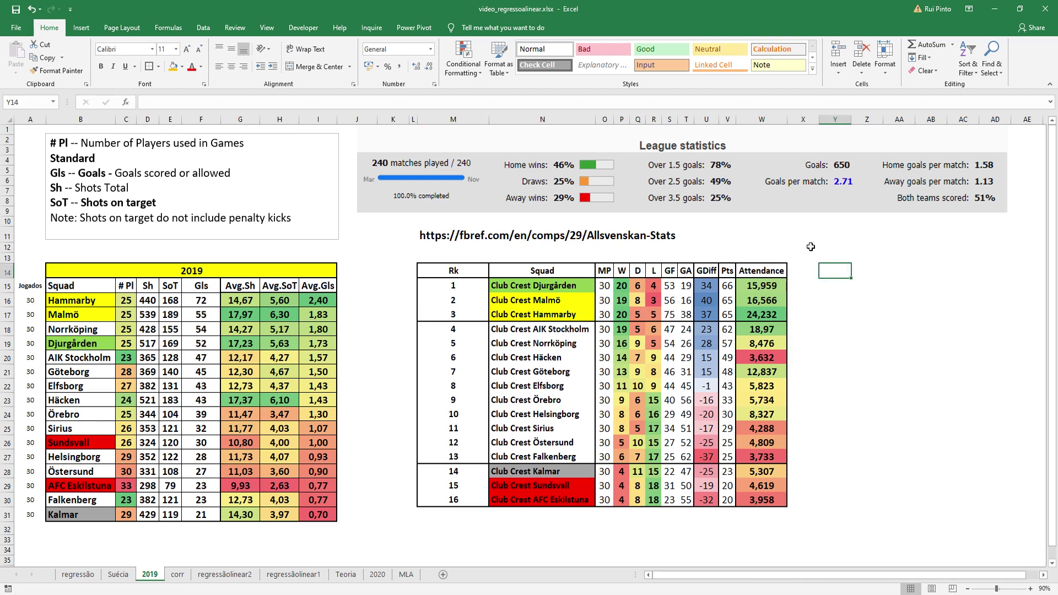
pyautogui.click(859, 247)
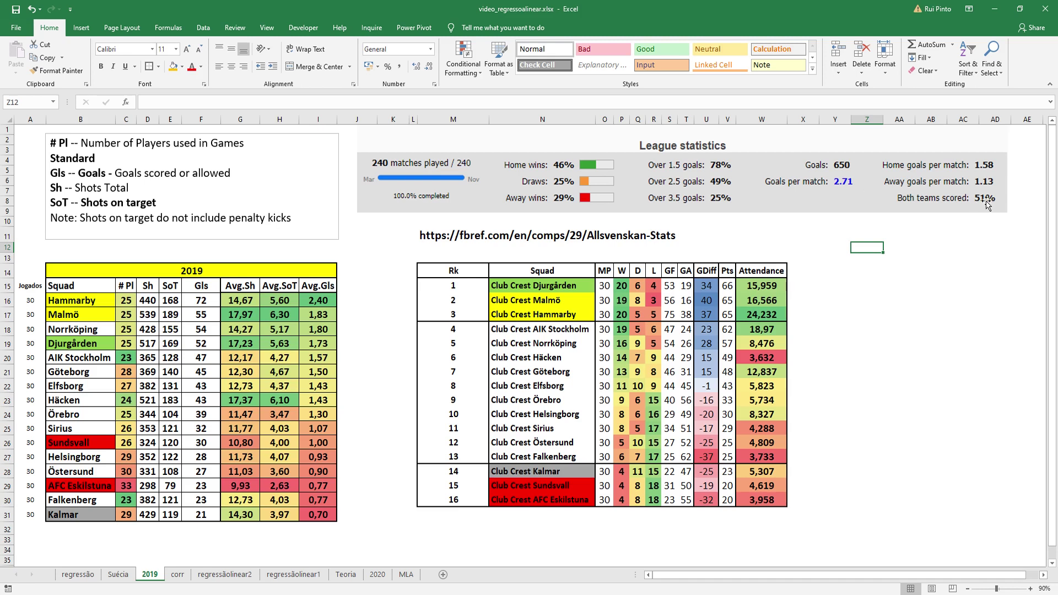
pyautogui.click(949, 286)
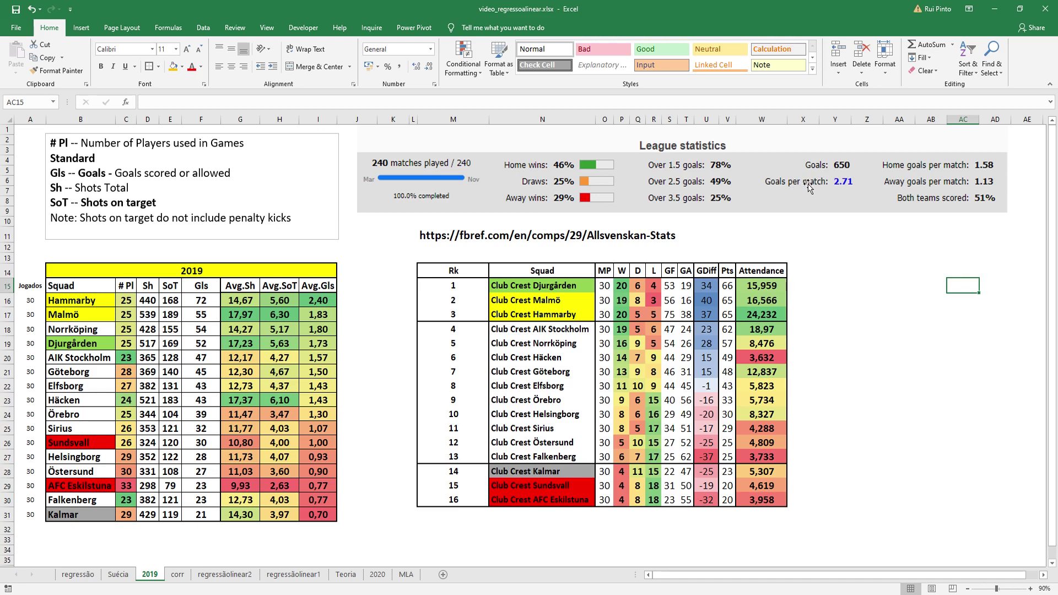
pyautogui.click(857, 313)
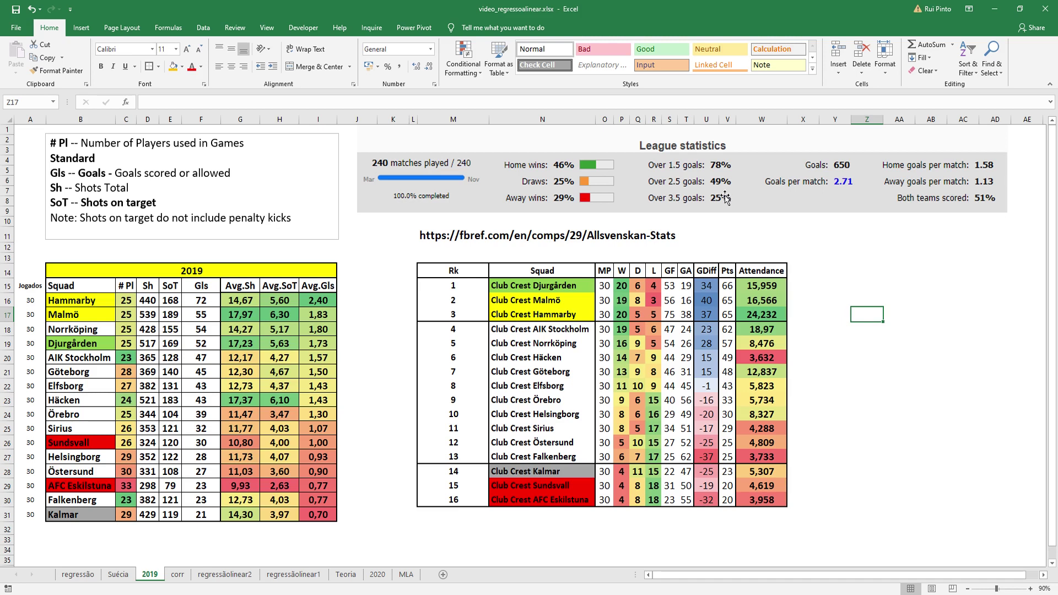
pyautogui.click(852, 245)
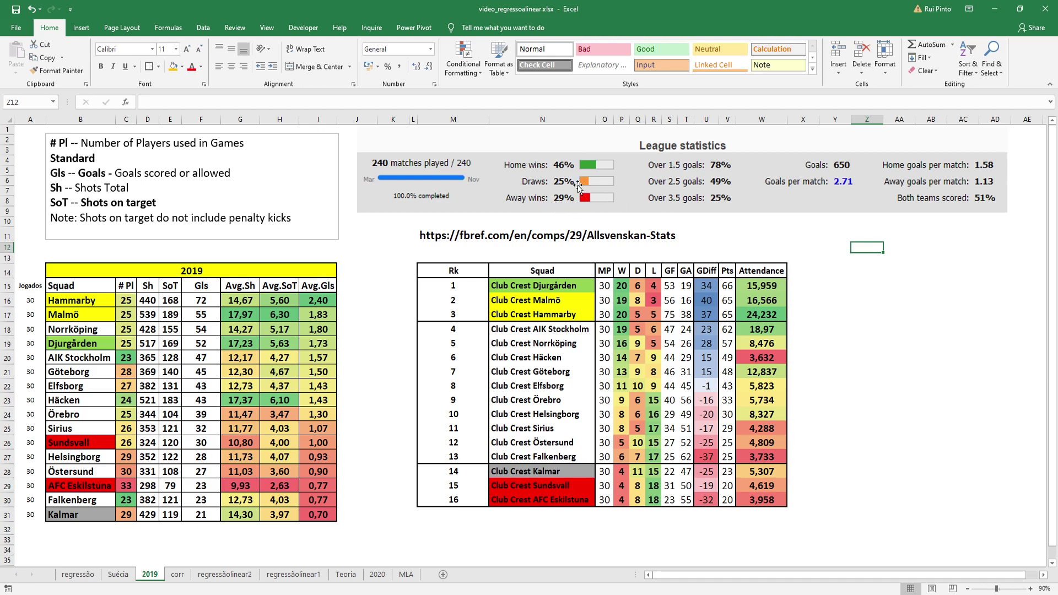
pyautogui.press('Down')
pyautogui.press('Down')
pyautogui.press('Down')
pyautogui.press('Down')
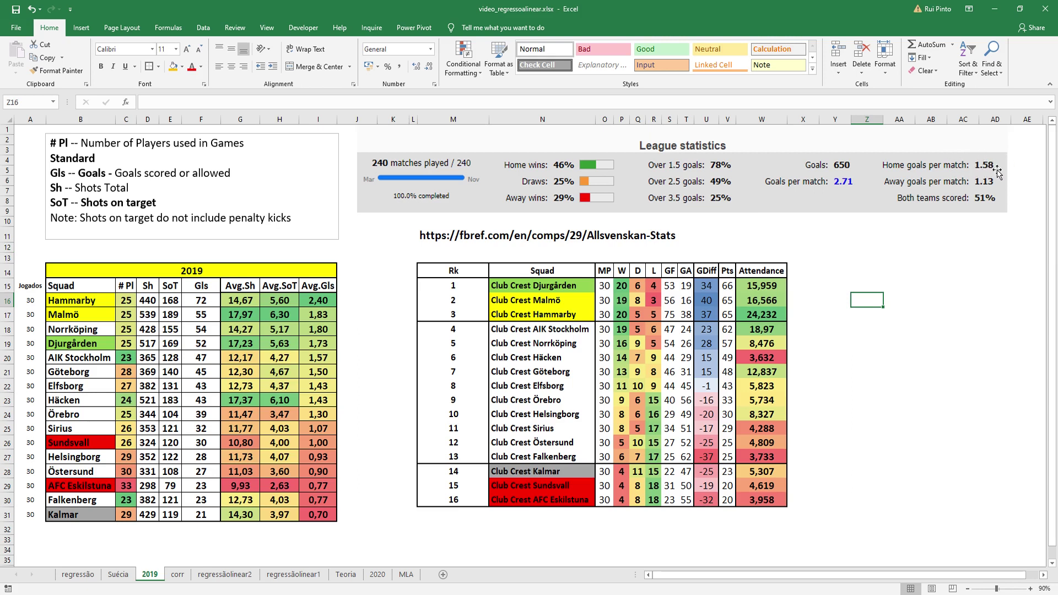
pyautogui.click(934, 355)
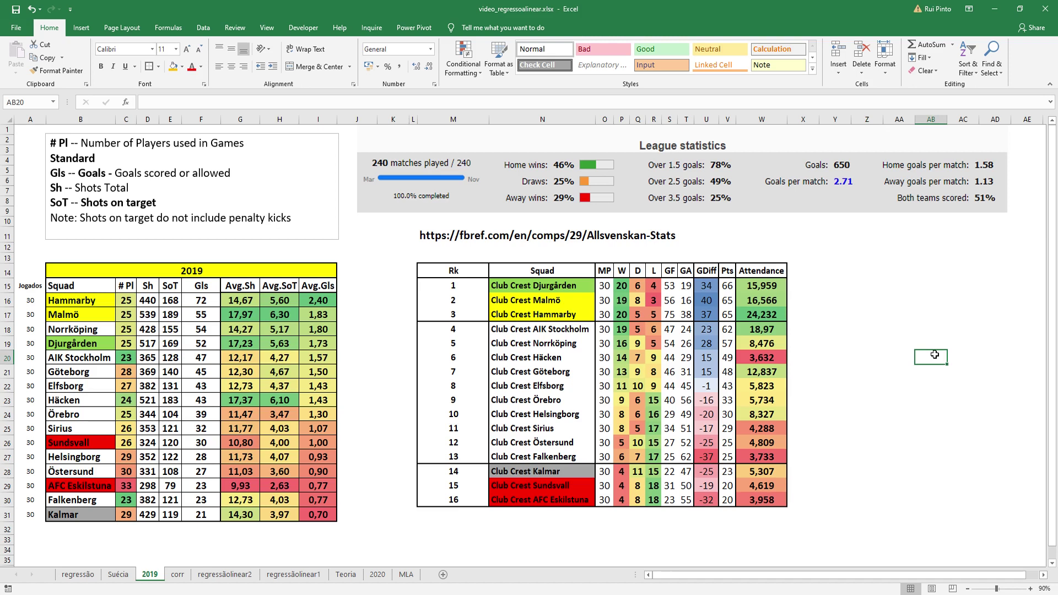
# - Examine the shots, shots on target and goals columns in the 2019 squad table, their per-match averages, and the Avg.Gls formula
pyautogui.moveTo(242, 286); pyautogui.dragTo(324, 512)
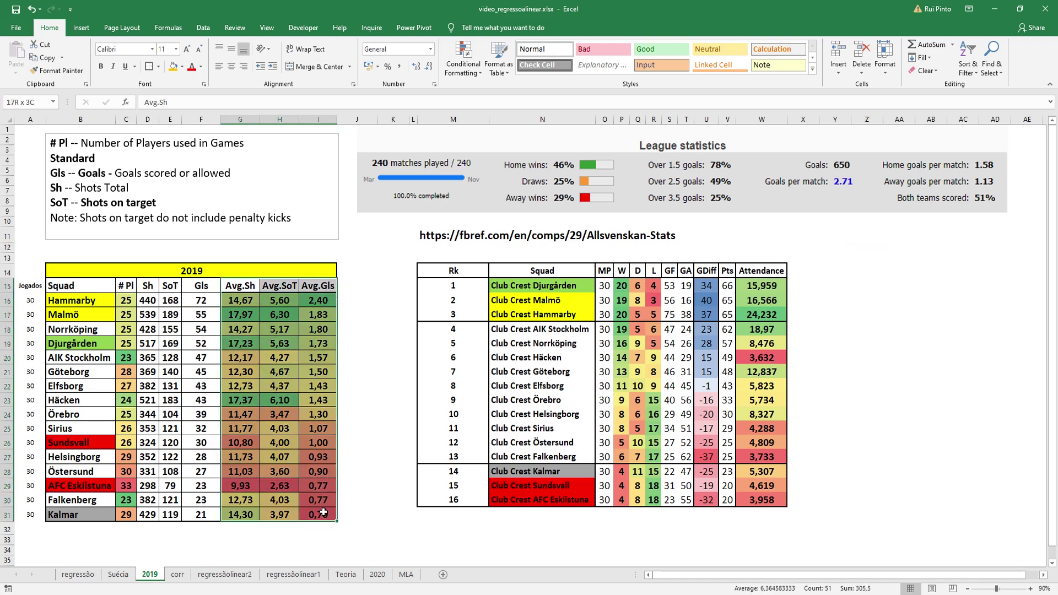
pyautogui.moveTo(160, 286); pyautogui.dragTo(202, 513)
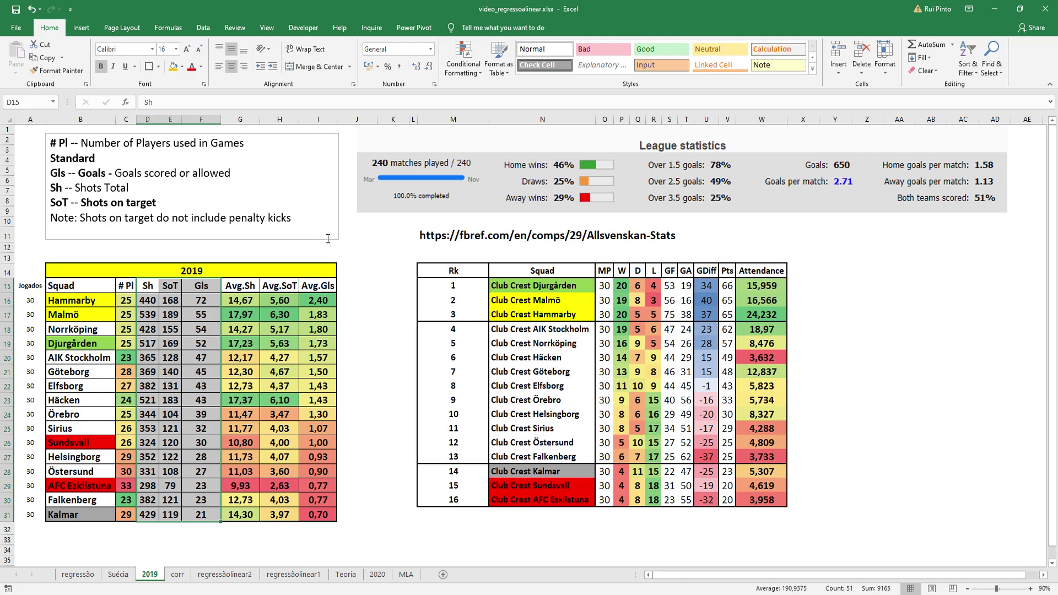
pyautogui.click(355, 270)
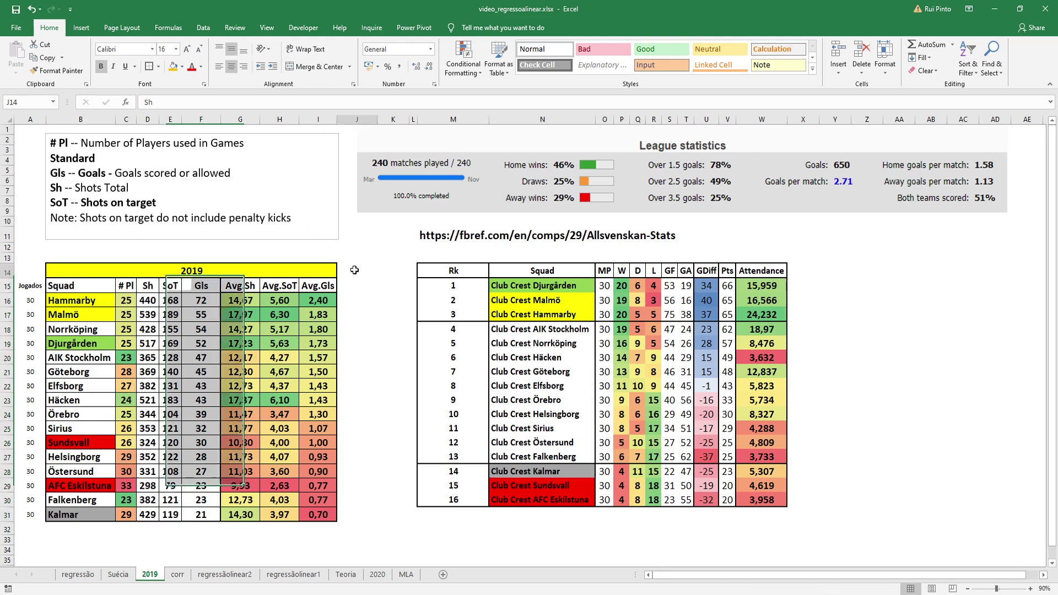
pyautogui.moveTo(240, 286); pyautogui.dragTo(325, 285)
pyautogui.click(393, 270)
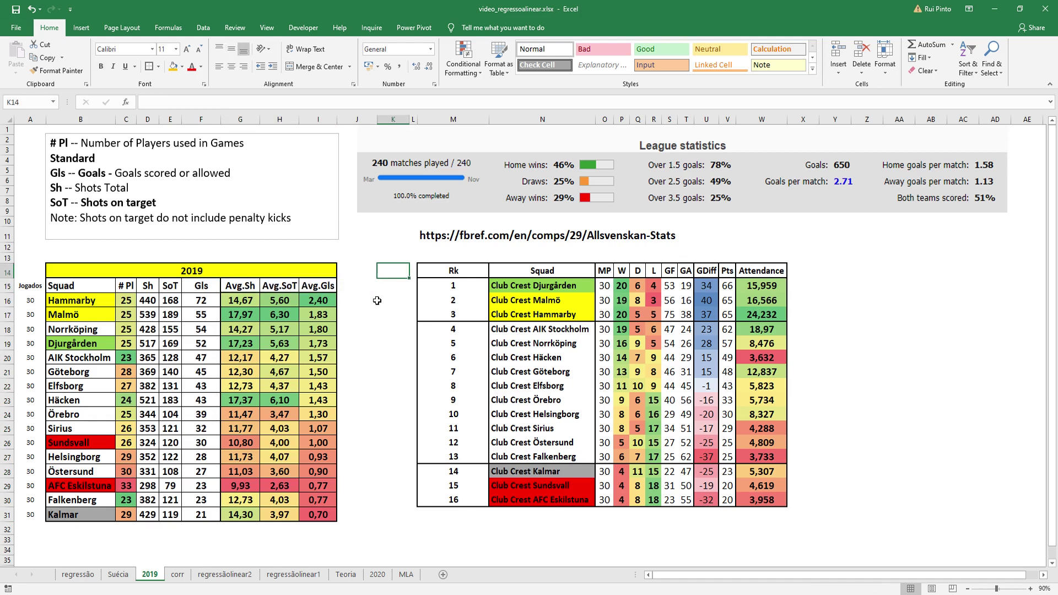
pyautogui.click(348, 301)
pyautogui.click(331, 299)
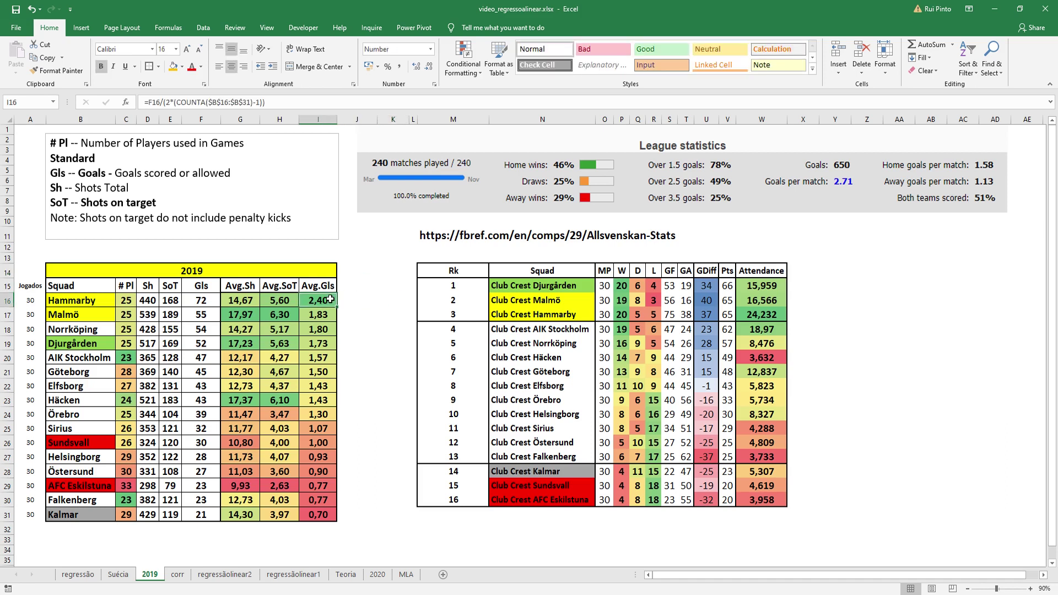
pyautogui.moveTo(328, 286); pyautogui.dragTo(332, 508)
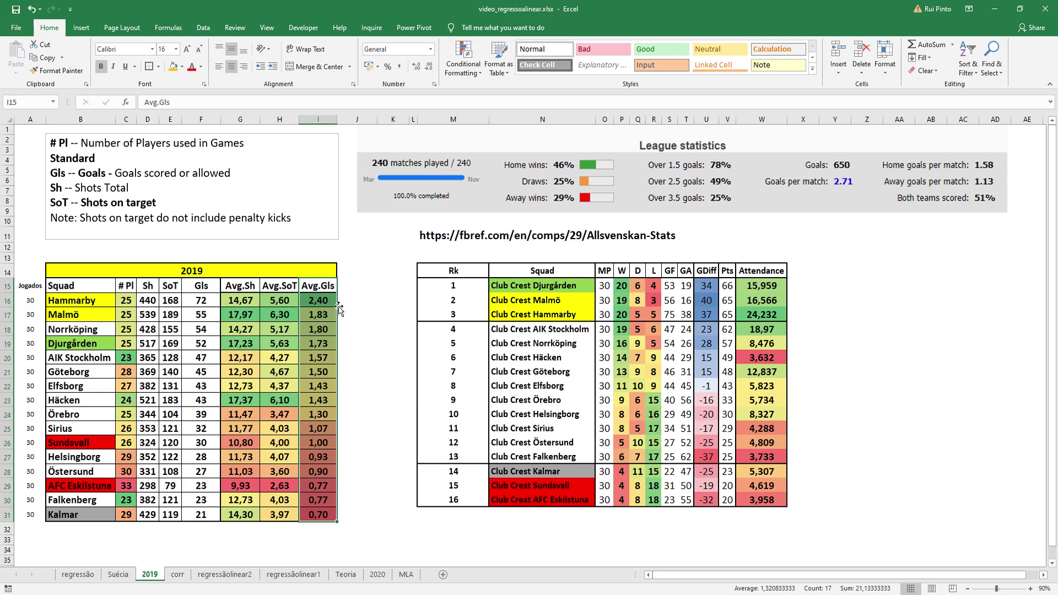
# - Check in the Excel options that the Analysis ToolPak and Solver add-ins are enabled
pyautogui.click(354, 310)
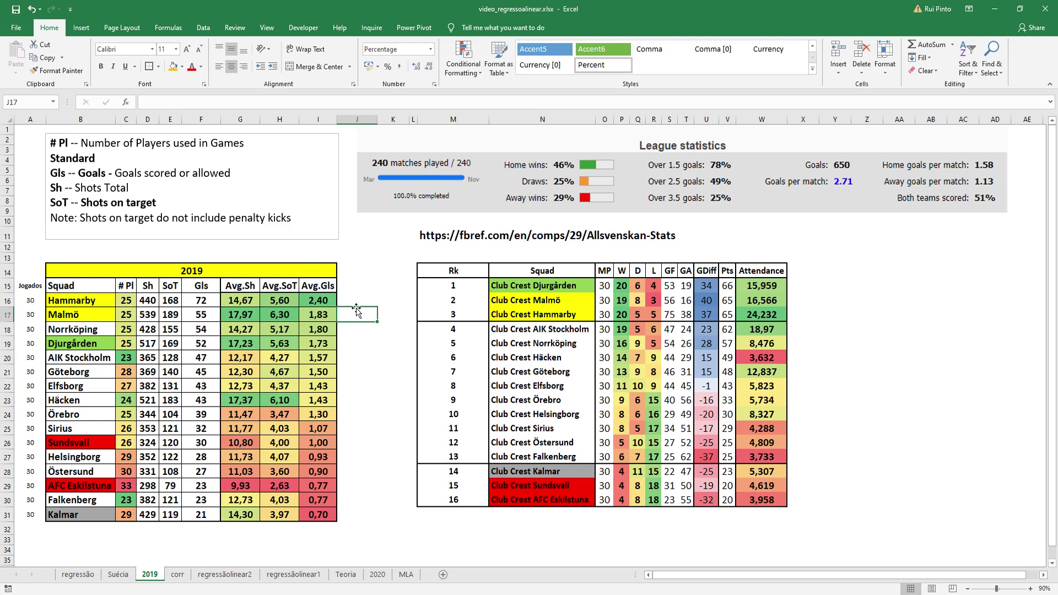
pyautogui.click(361, 354)
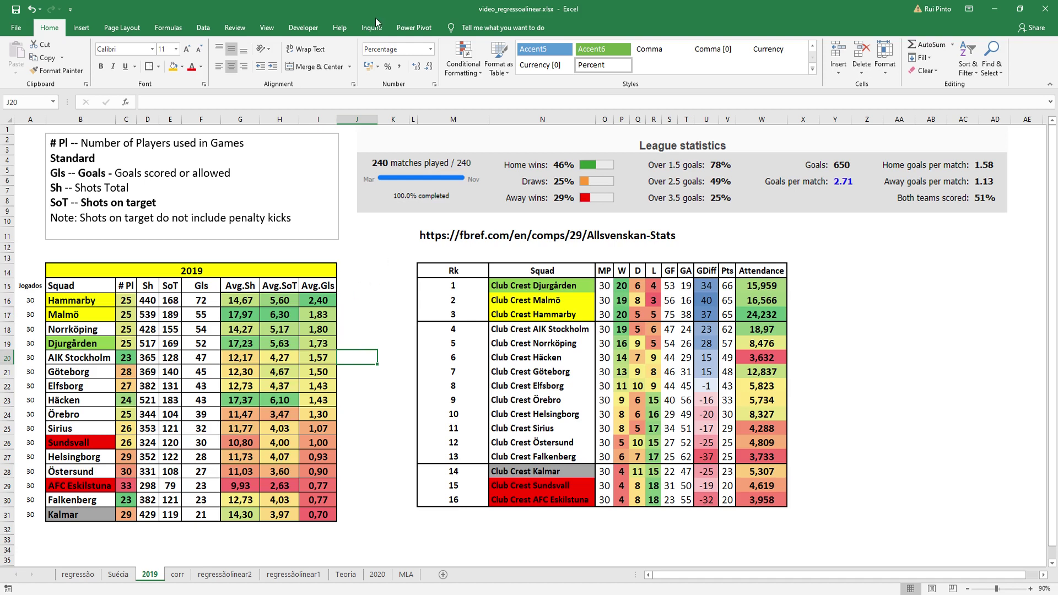
pyautogui.click(209, 27)
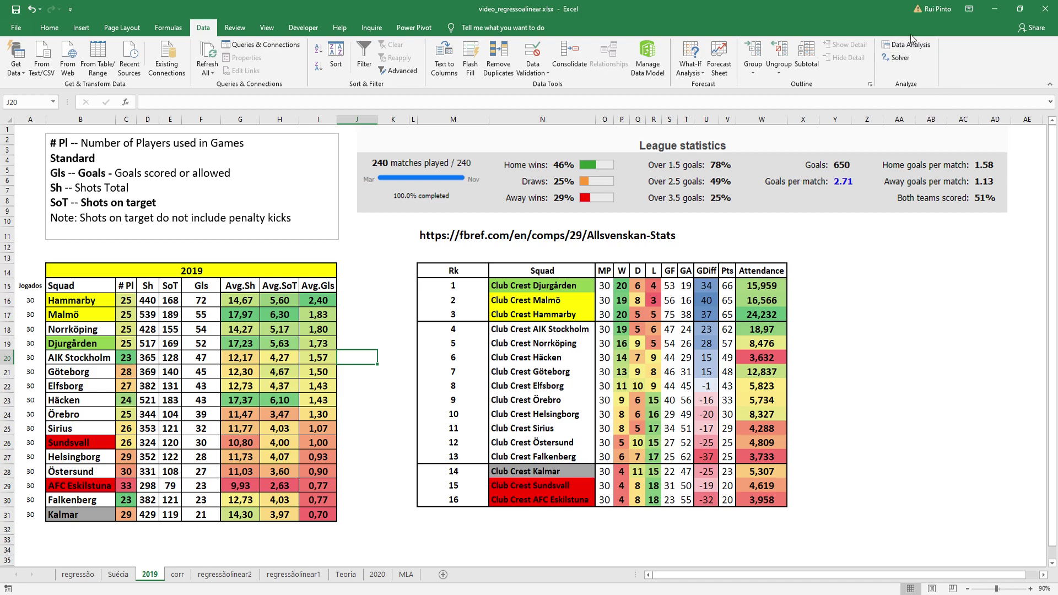
pyautogui.click(17, 28)
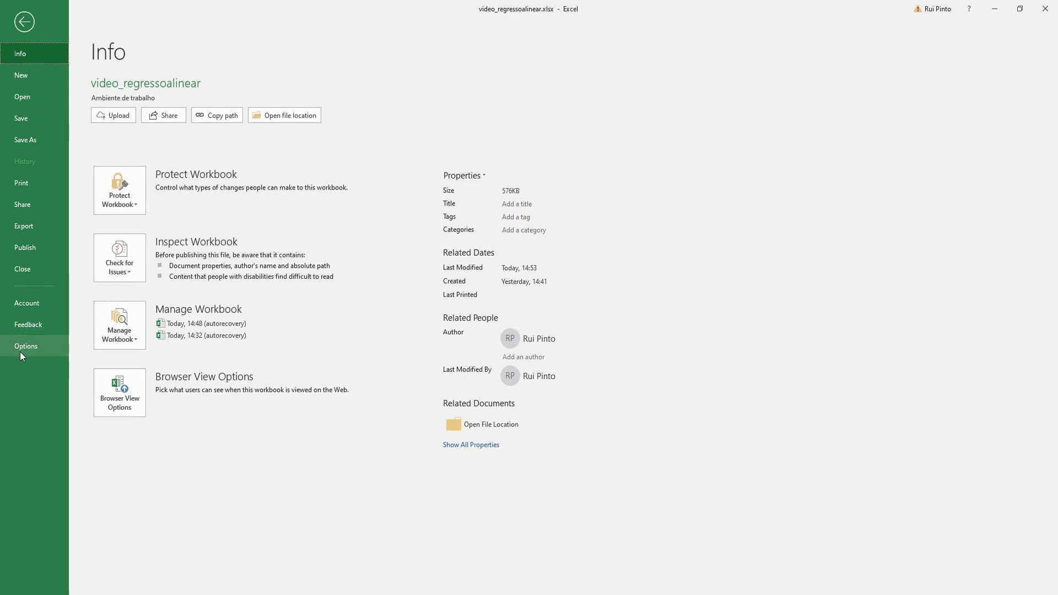
pyautogui.click(23, 345)
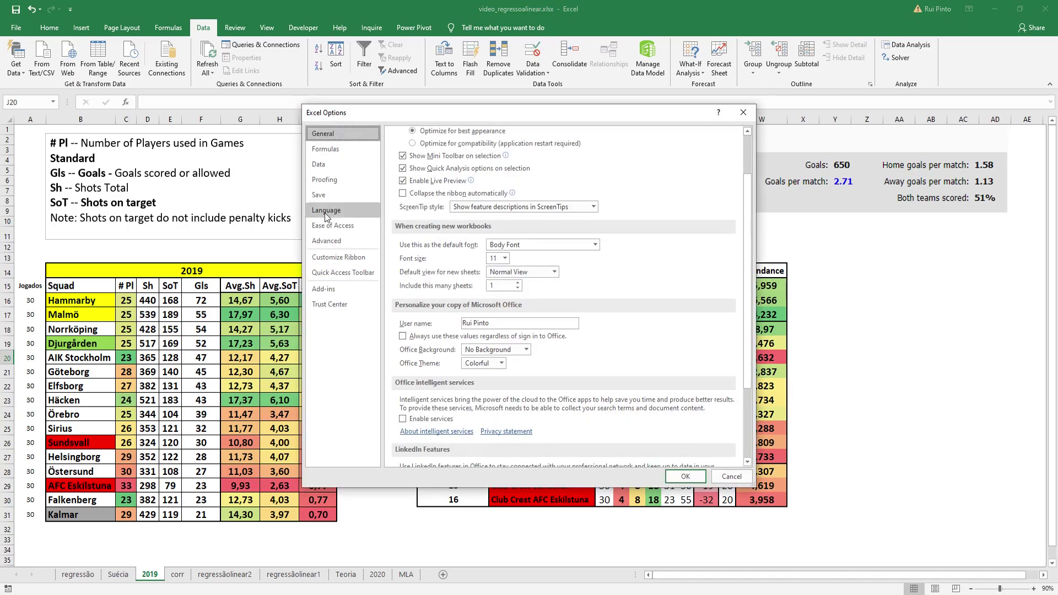
pyautogui.click(333, 287)
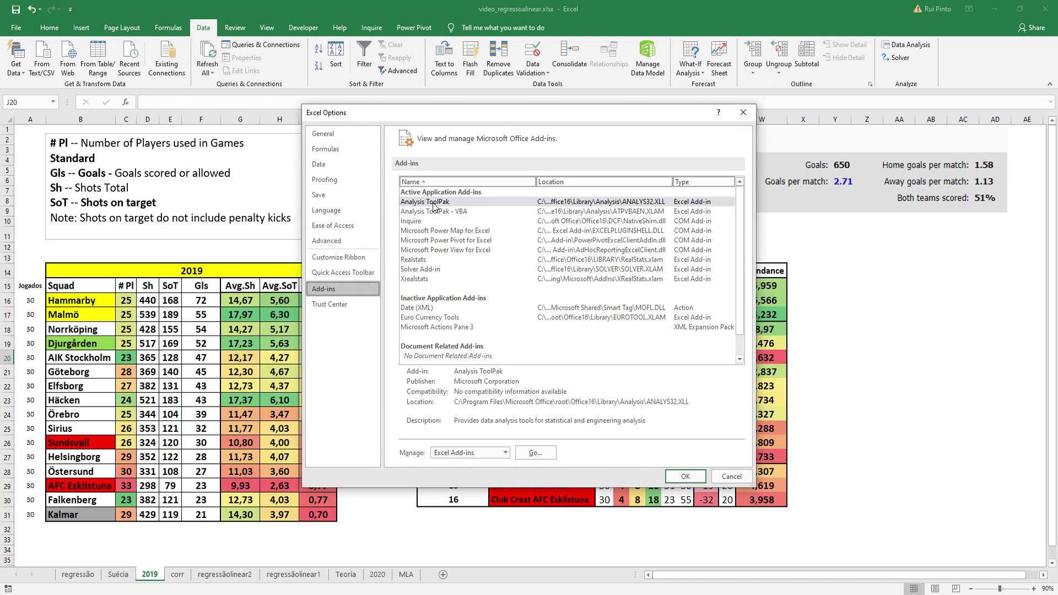
pyautogui.click(424, 203)
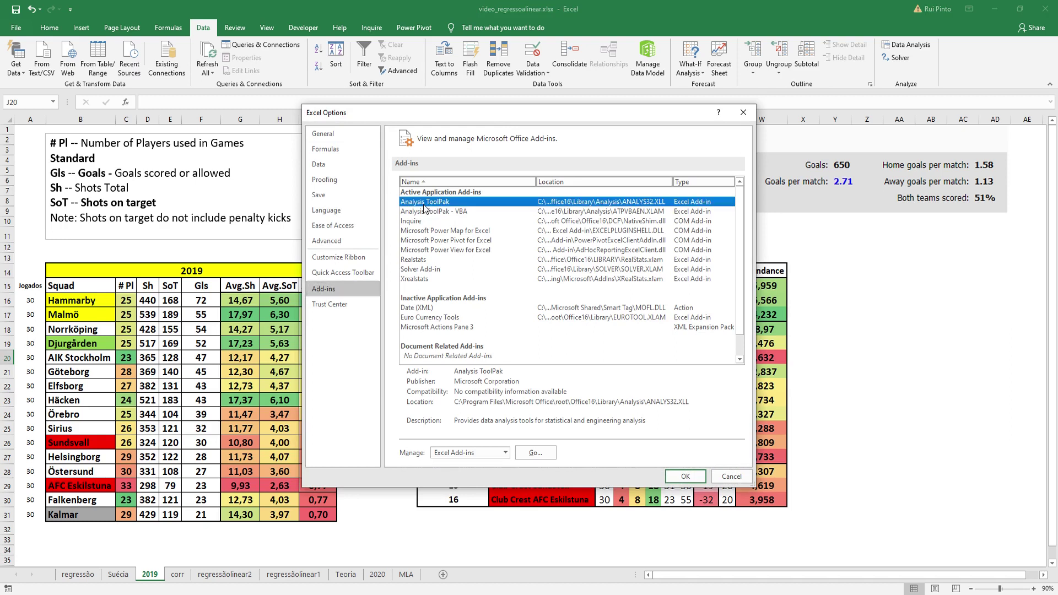
pyautogui.click(422, 270)
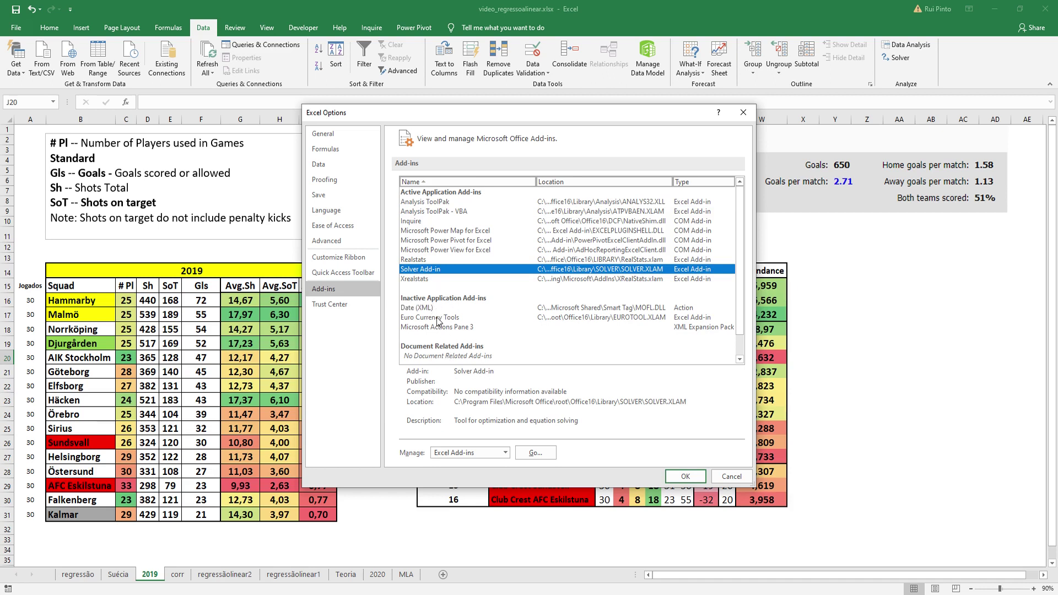
pyautogui.click(548, 454)
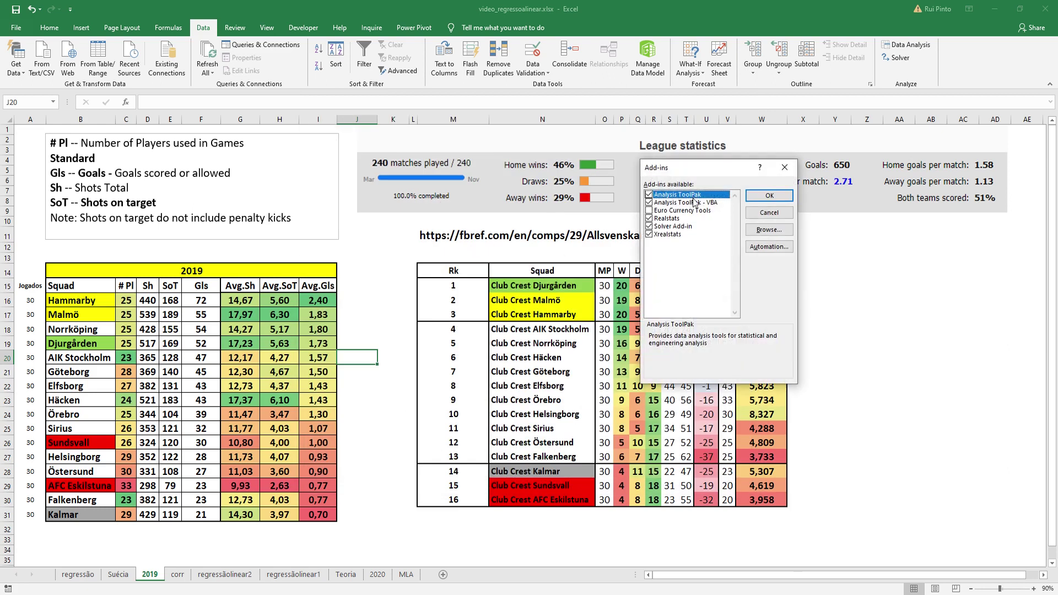
pyautogui.click(769, 196)
pyautogui.click(373, 386)
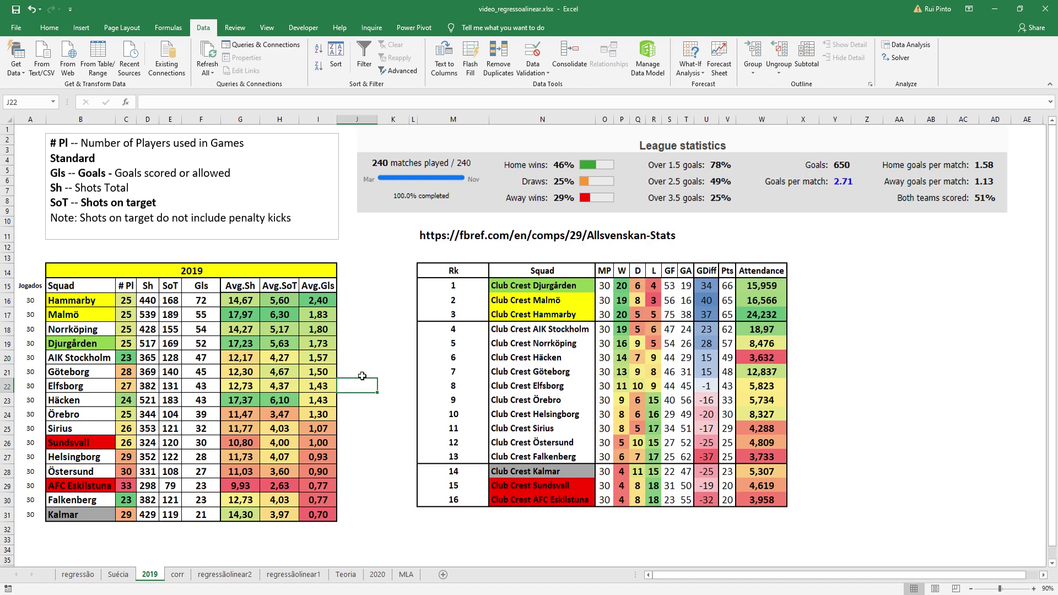
# - Review the per-match average columns for shots, shots on target and goals in the 2019 squad table
pyautogui.click(49, 27)
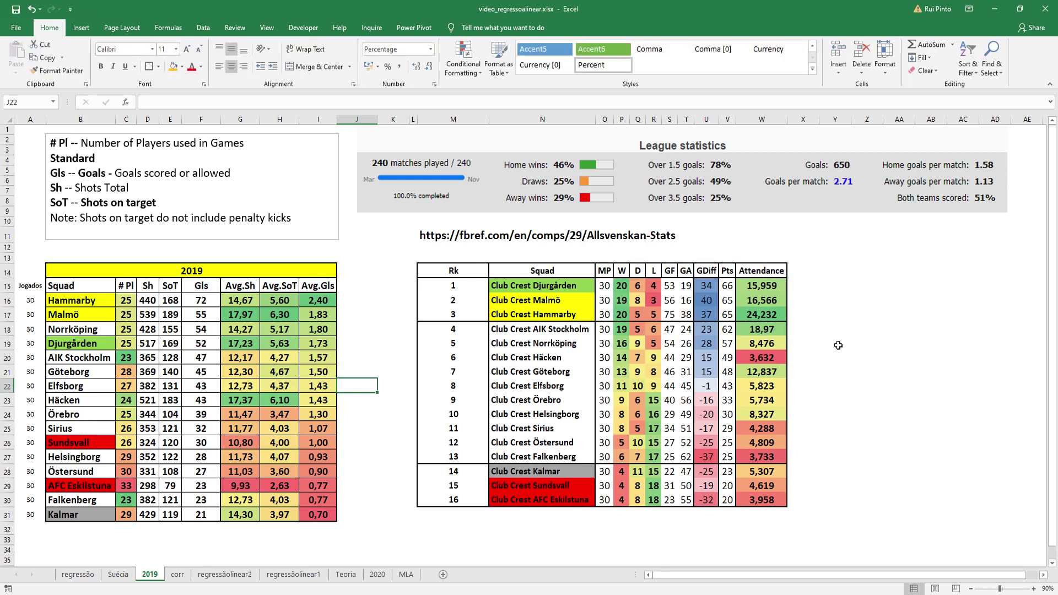
pyautogui.moveTo(245, 285); pyautogui.dragTo(311, 524)
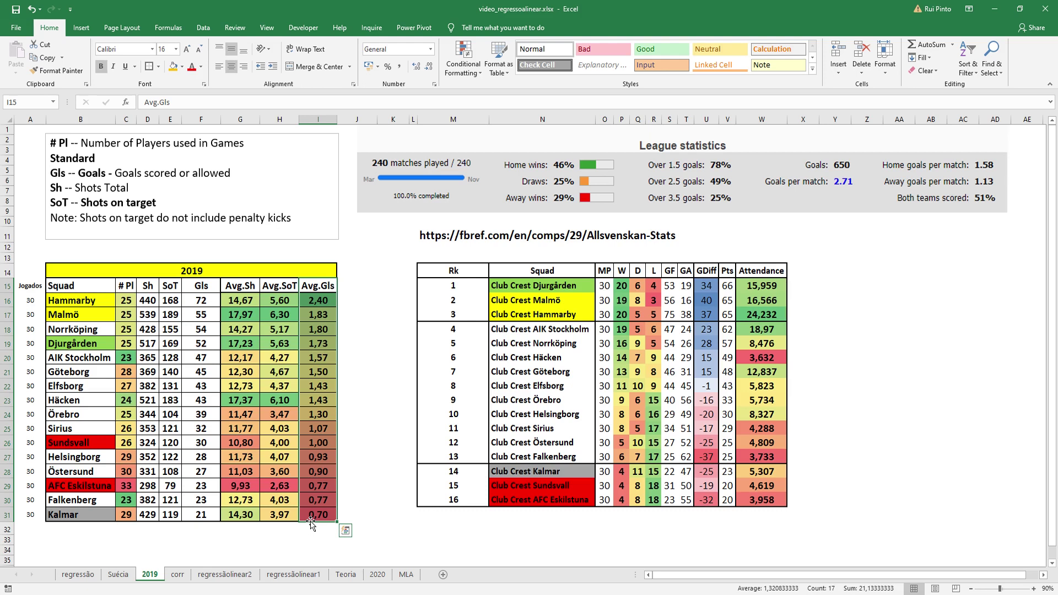
pyautogui.click(393, 329)
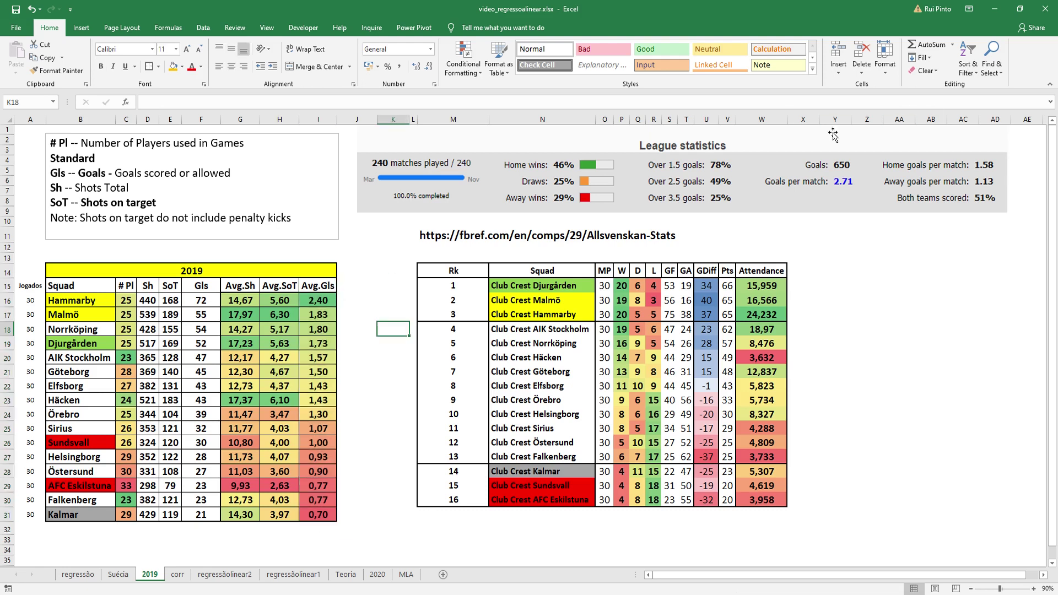
pyautogui.click(82, 27)
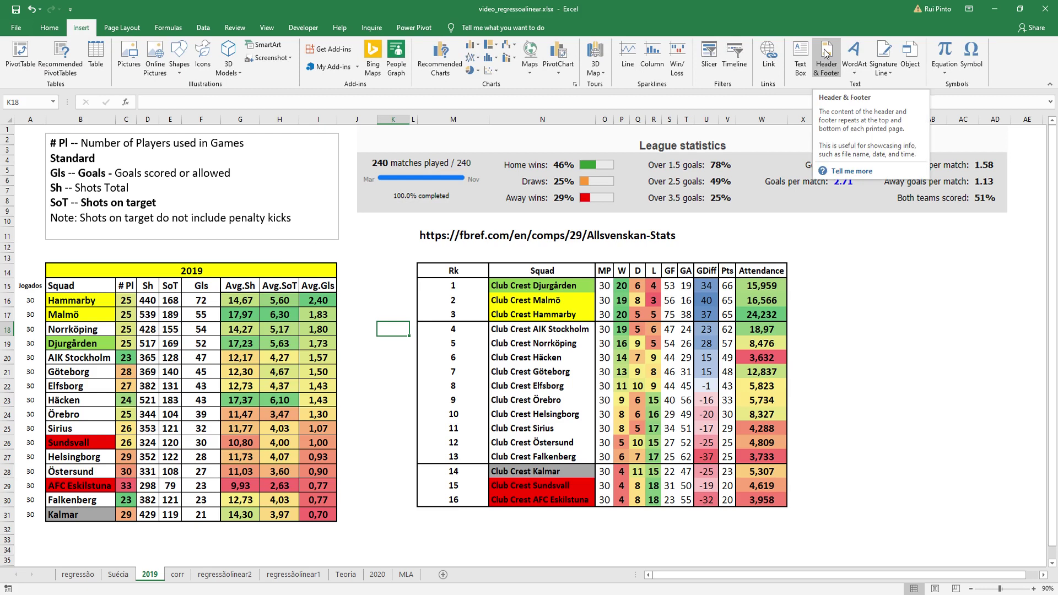
pyautogui.click(972, 354)
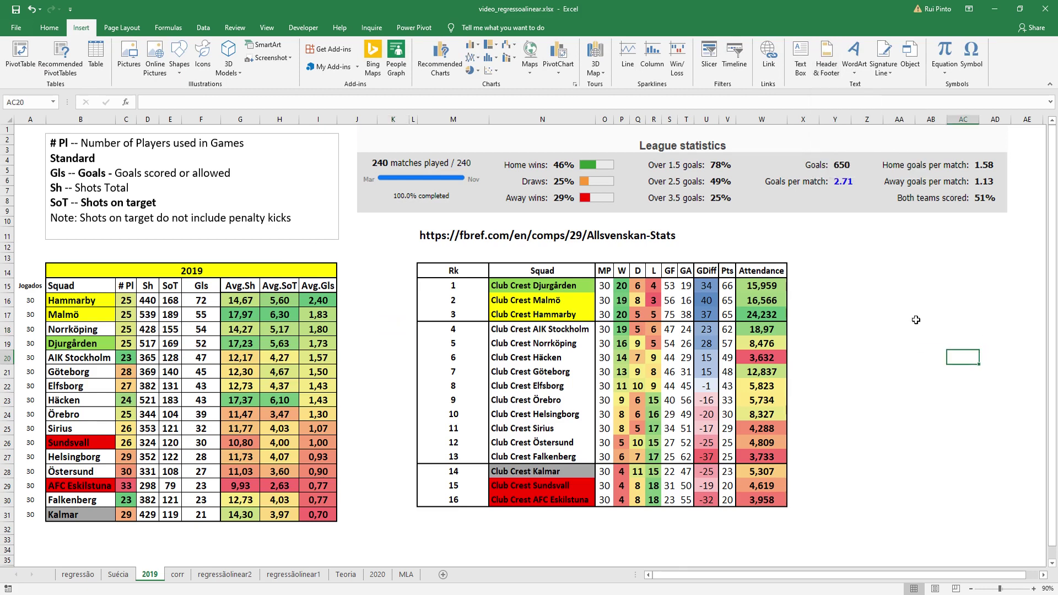
pyautogui.click(55, 34)
# - Run a Correlation analysis on G15:I31, grouped by columns with labels in the first row, output to a new worksheet
pyautogui.click(203, 28)
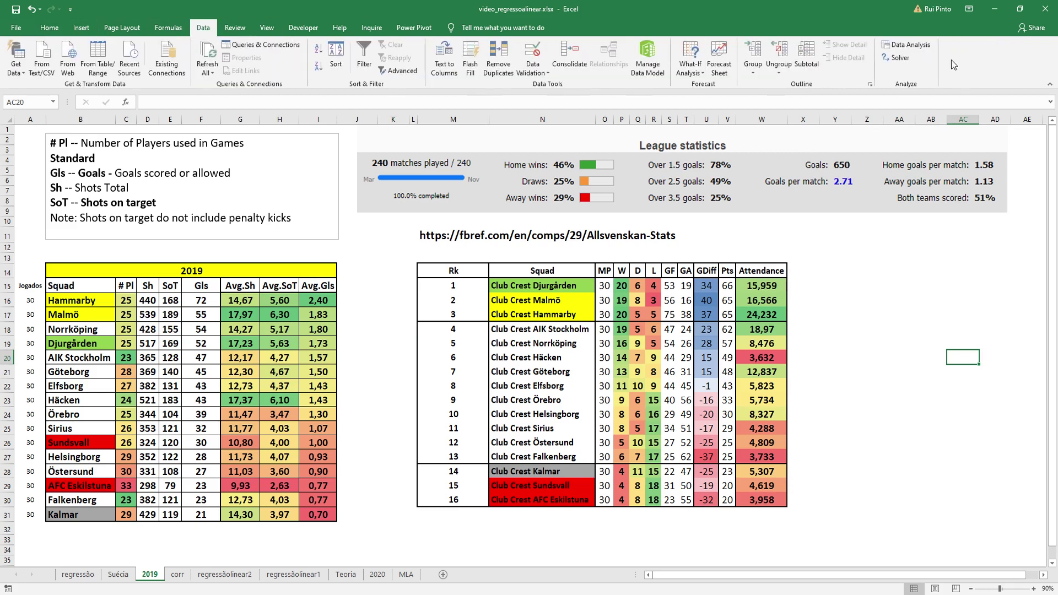
pyautogui.click(907, 44)
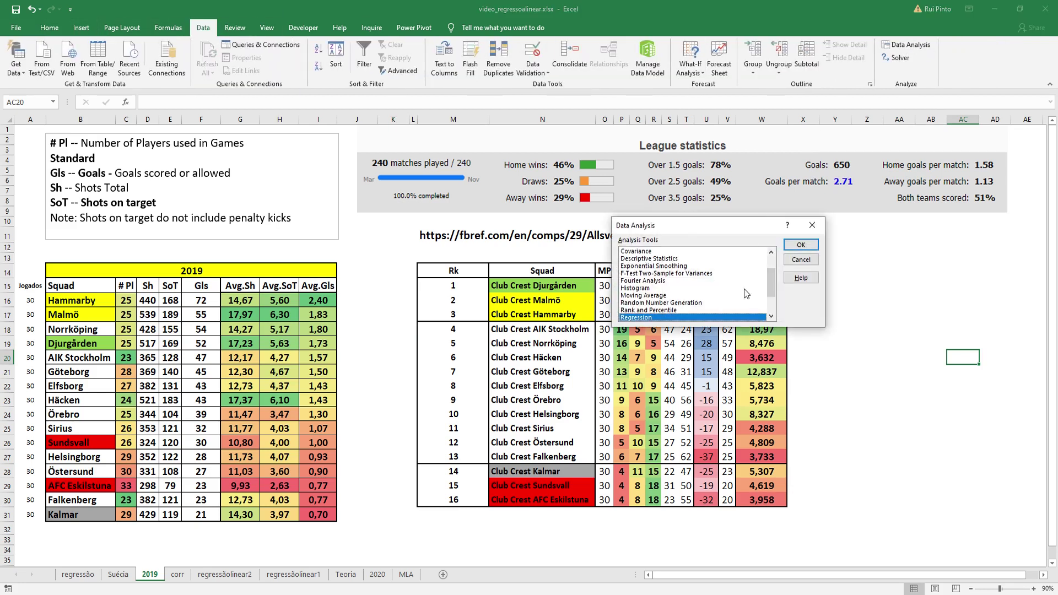
pyautogui.scroll(2, 771, 281)
pyautogui.click(758, 273)
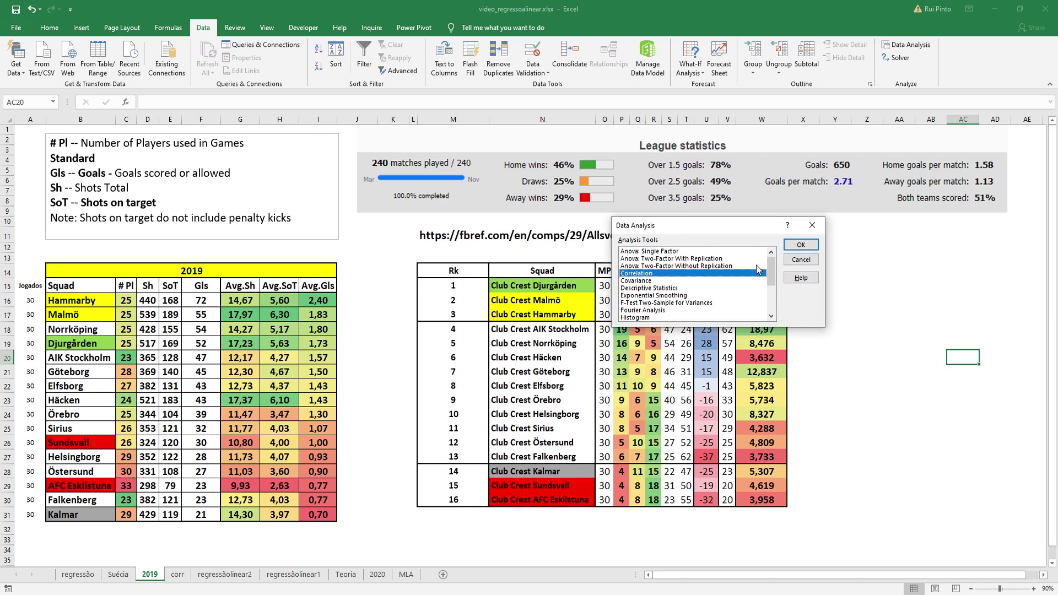
pyautogui.click(801, 245)
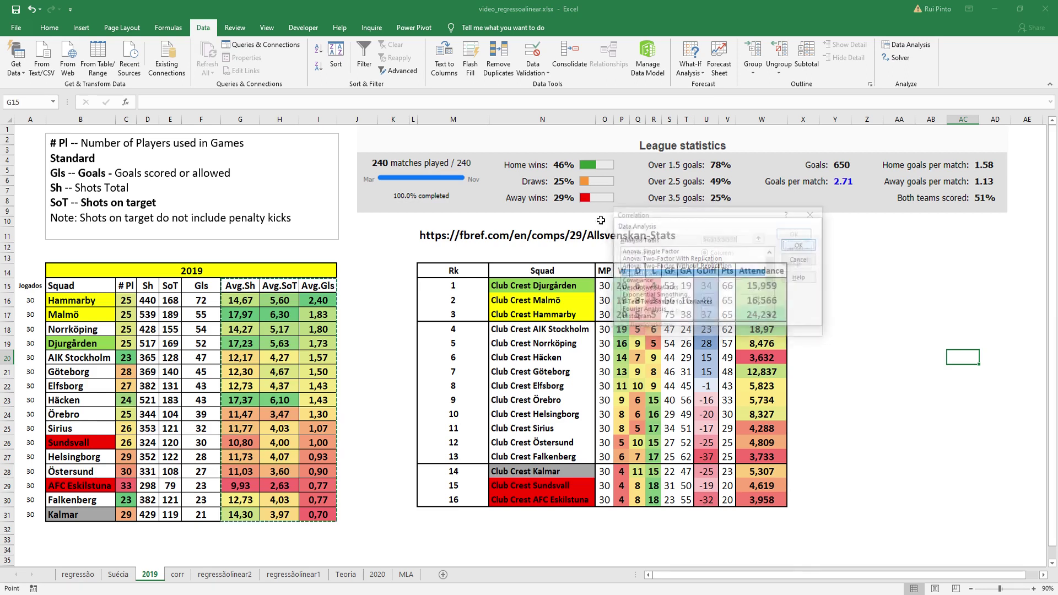
pyautogui.moveTo(234, 287); pyautogui.dragTo(325, 513)
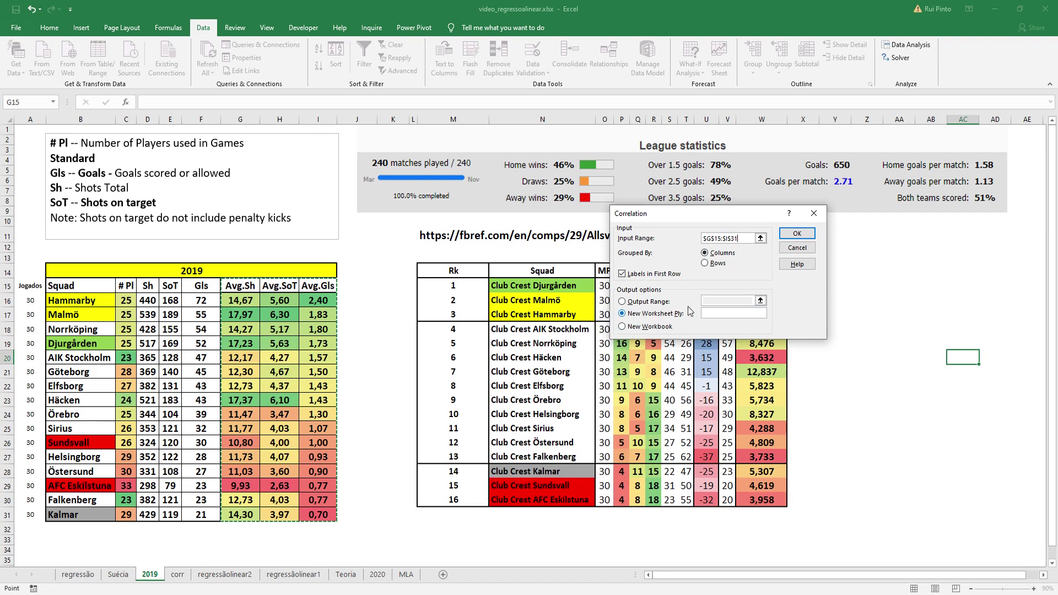
pyautogui.click(797, 233)
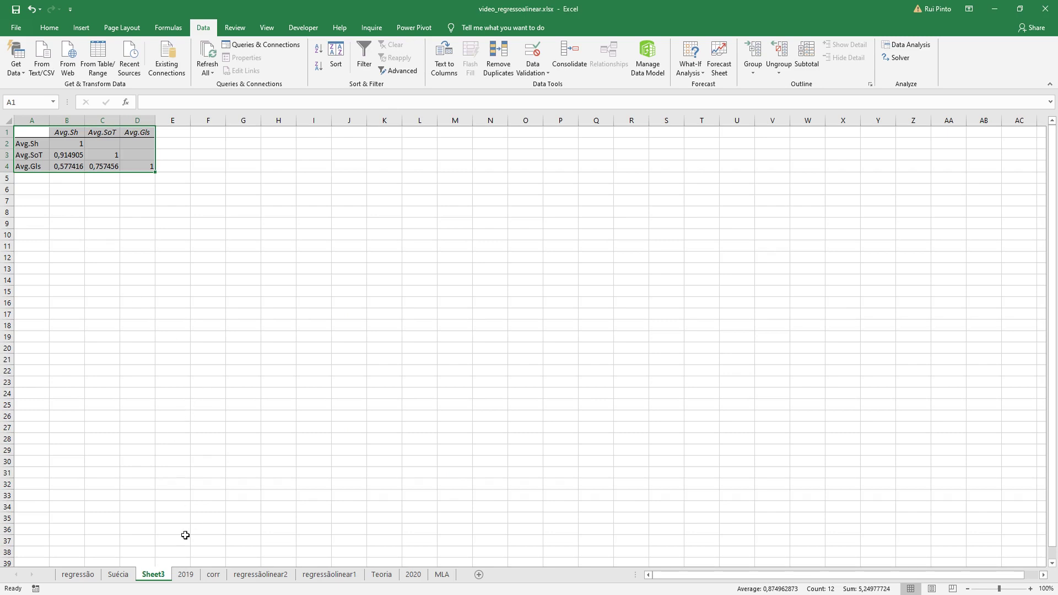
# - Examine the corr sheet's correlations of Avg.Gls with Avg.Sh and Avg.SoT against its interpretation guide, comparing the matrix with the new output sheet
pyautogui.click(213, 576)
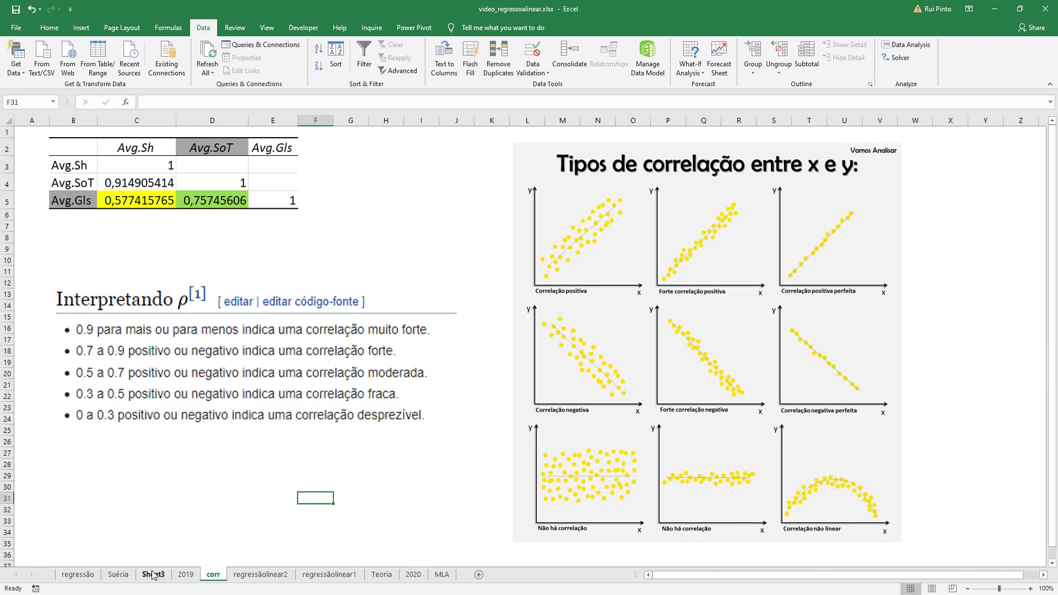
pyautogui.click(153, 574)
pyautogui.click(213, 574)
pyautogui.click(73, 202)
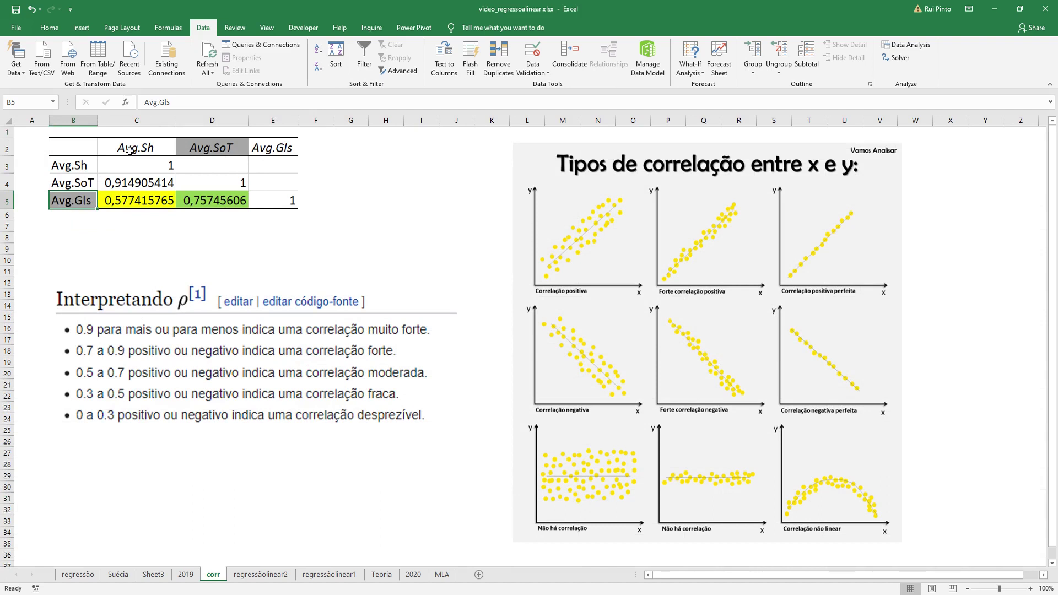
pyautogui.click(129, 150)
pyautogui.click(199, 146)
pyautogui.click(231, 238)
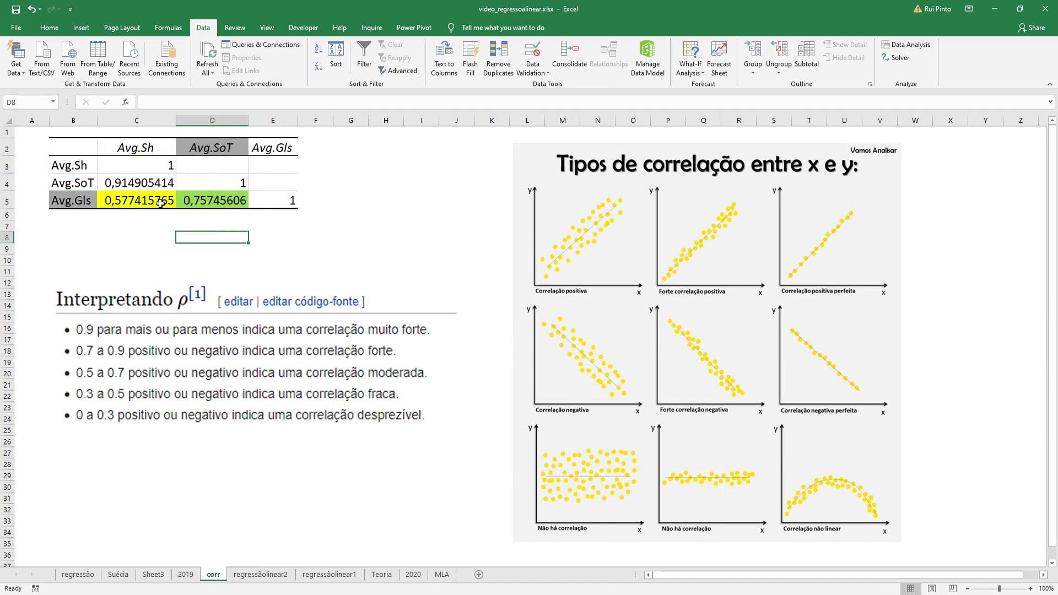
pyautogui.click(204, 204)
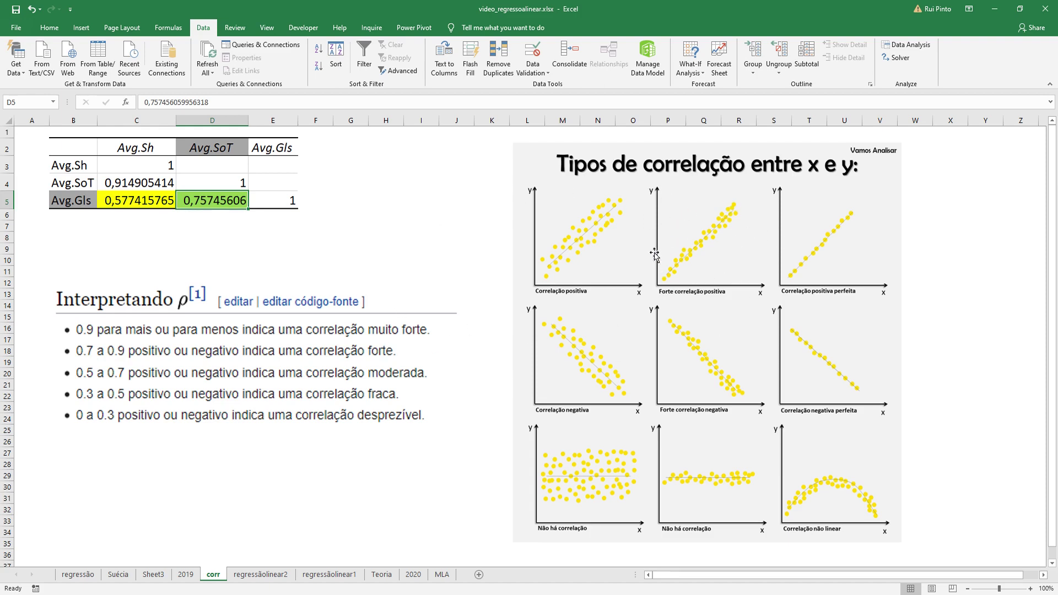
pyautogui.click(119, 204)
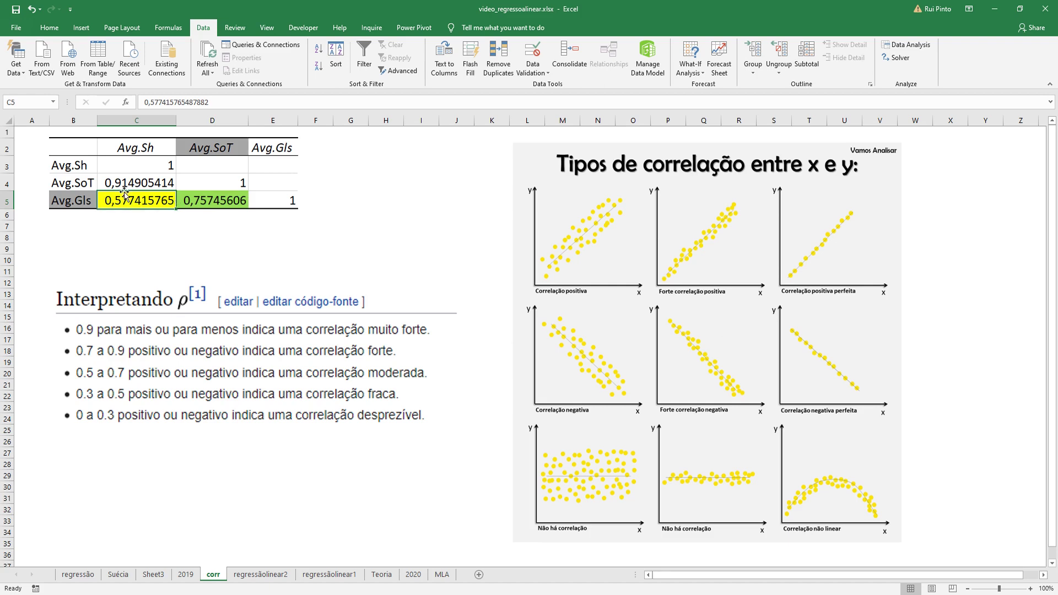
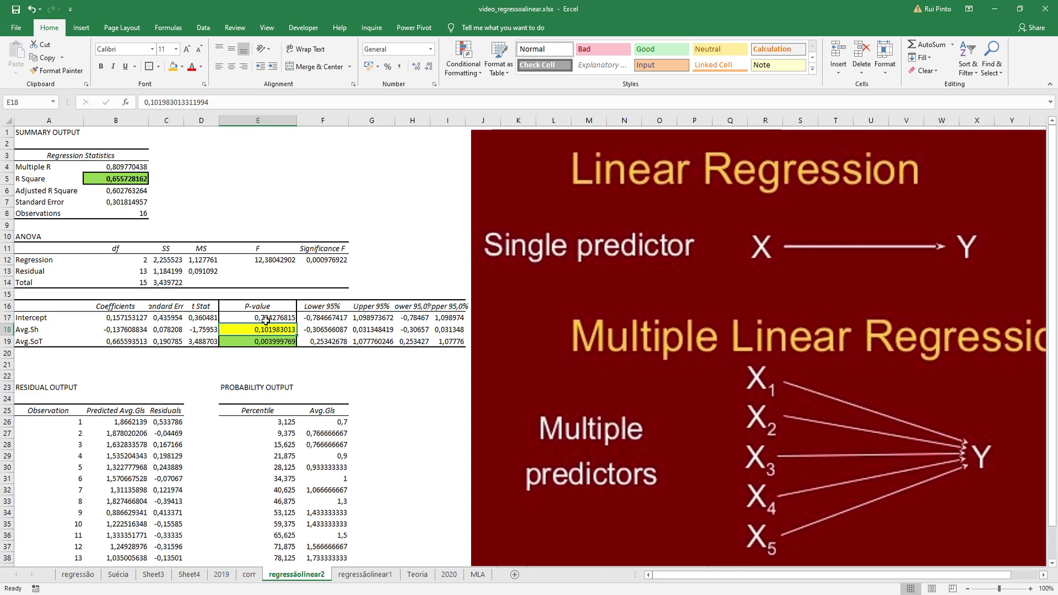
# - Fill the Avg.Sh row (A18:I18) of the regressãolinear2 coefficients table red and inspect the Avg.SoT P-value
pyautogui.moveTo(23, 330); pyautogui.dragTo(448, 329)
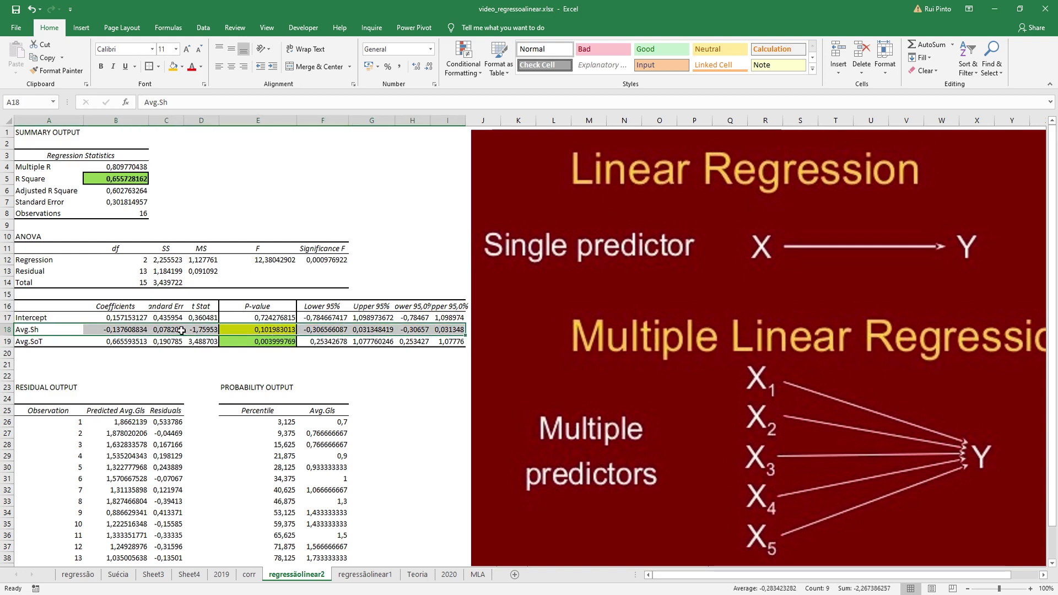
pyautogui.click(182, 66)
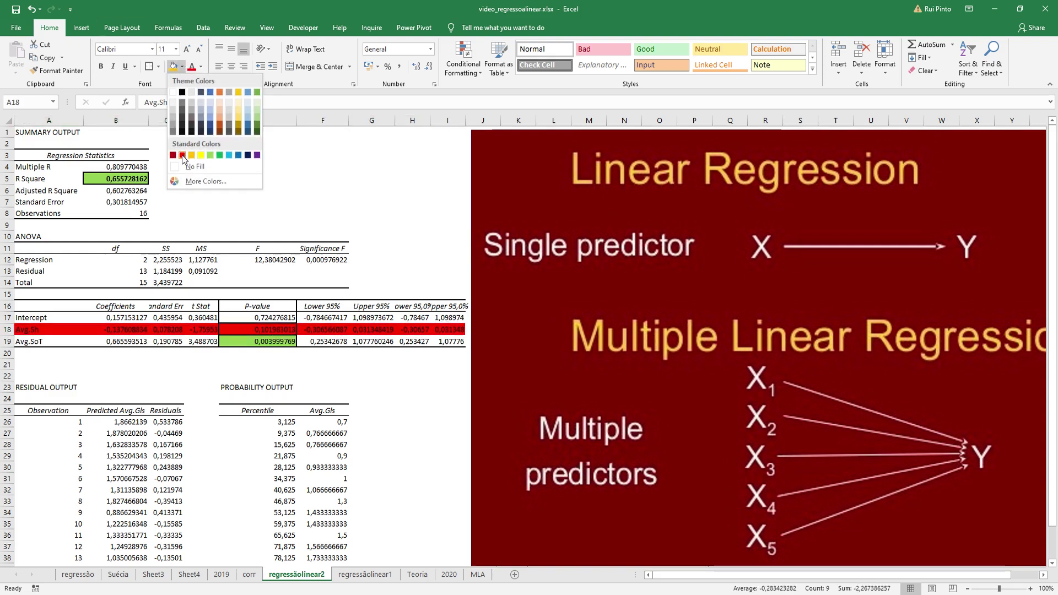
pyautogui.click(182, 156)
pyautogui.click(44, 340)
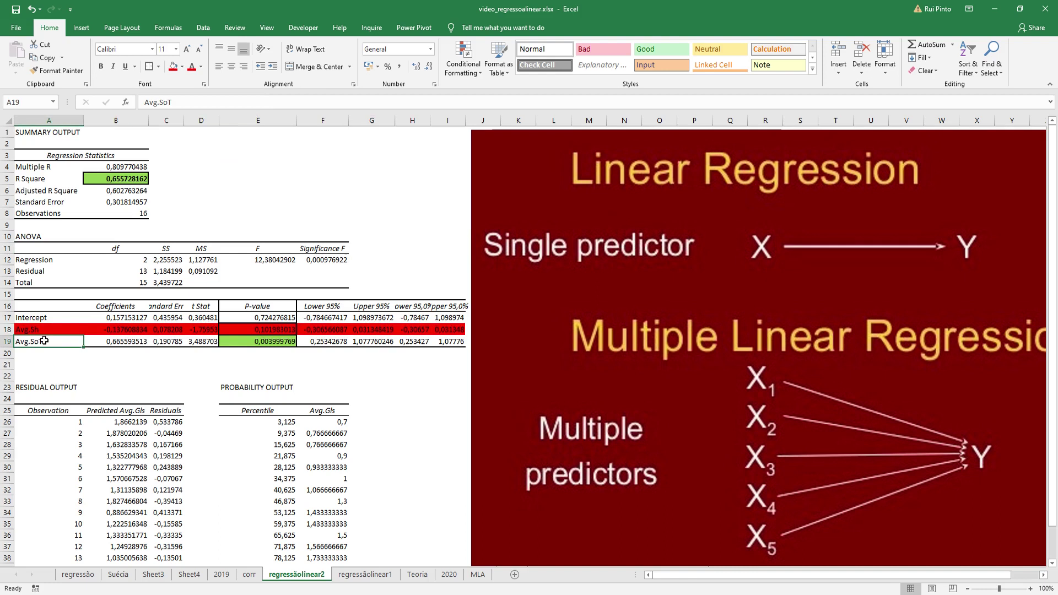
pyautogui.click(281, 346)
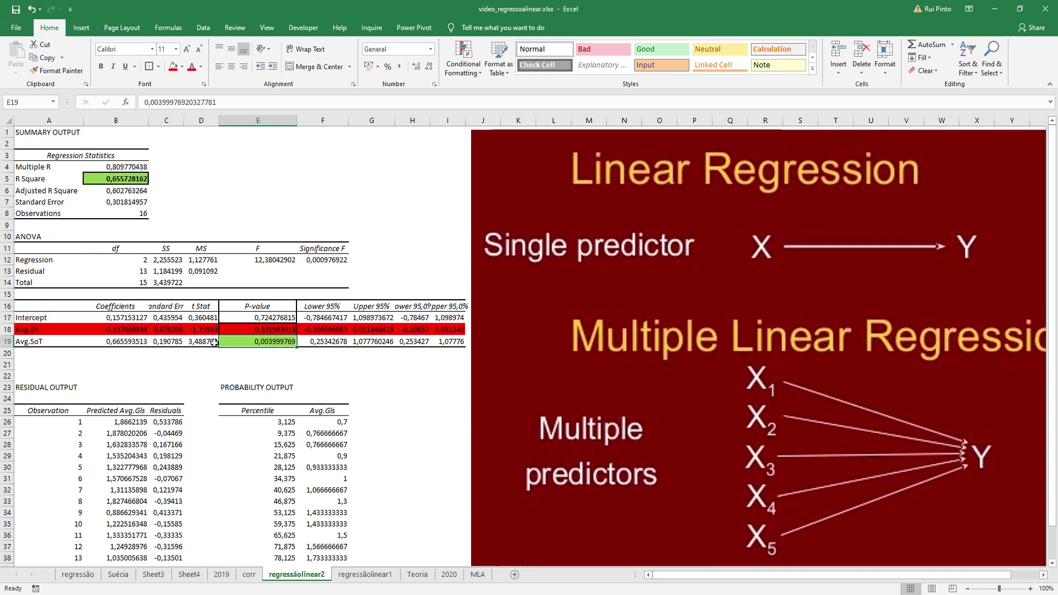
# - Run a Regression on the 2019 sheet with Y range I15:I31, X range H15:H31, labels, residuals and plots, output to a new worksheet
pyautogui.click(224, 576)
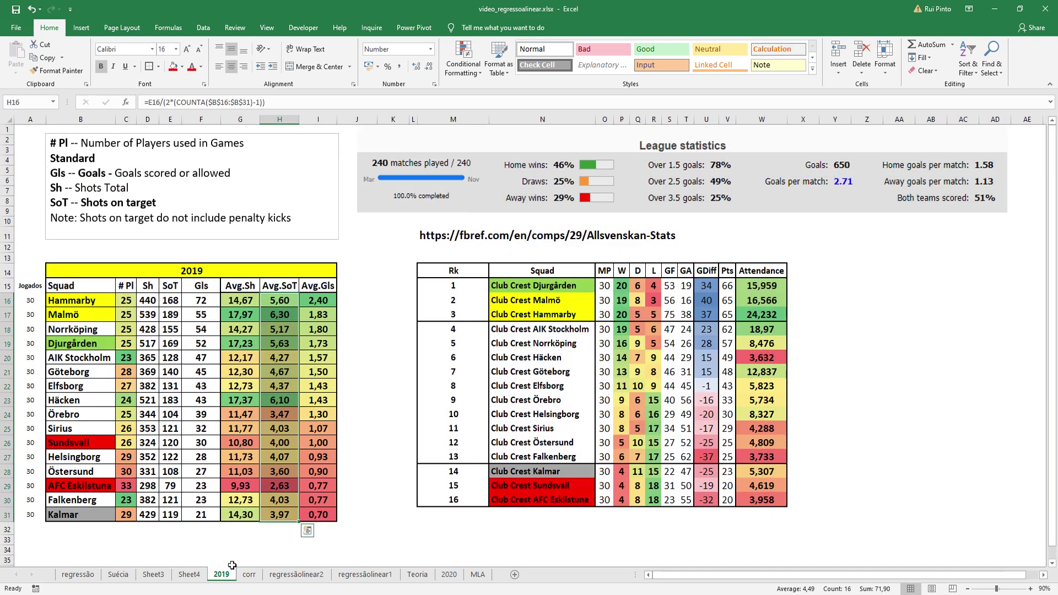
pyautogui.click(87, 26)
pyautogui.click(203, 28)
pyautogui.click(906, 45)
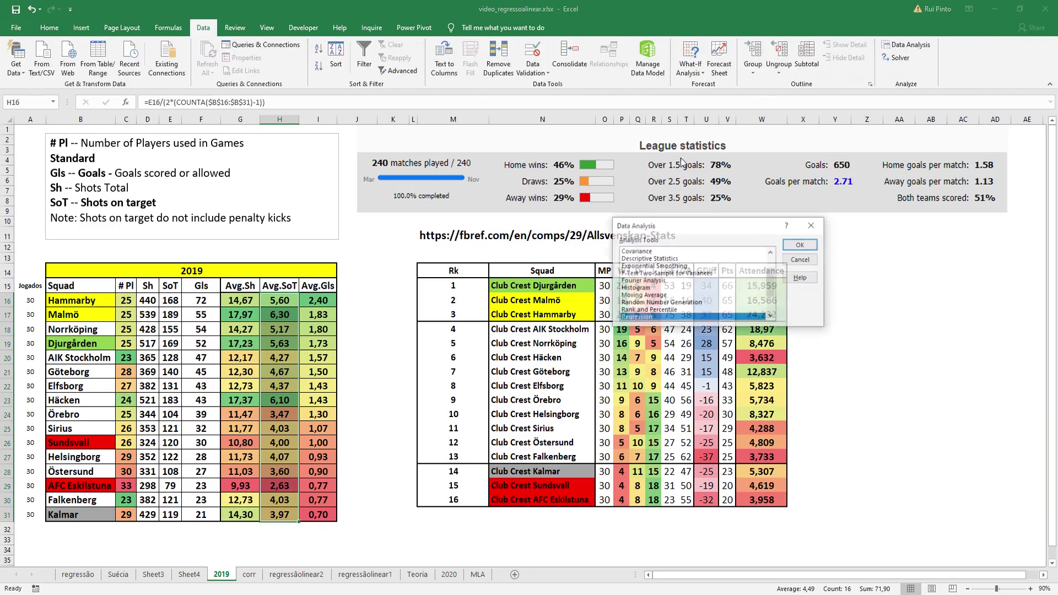
pyautogui.click(801, 244)
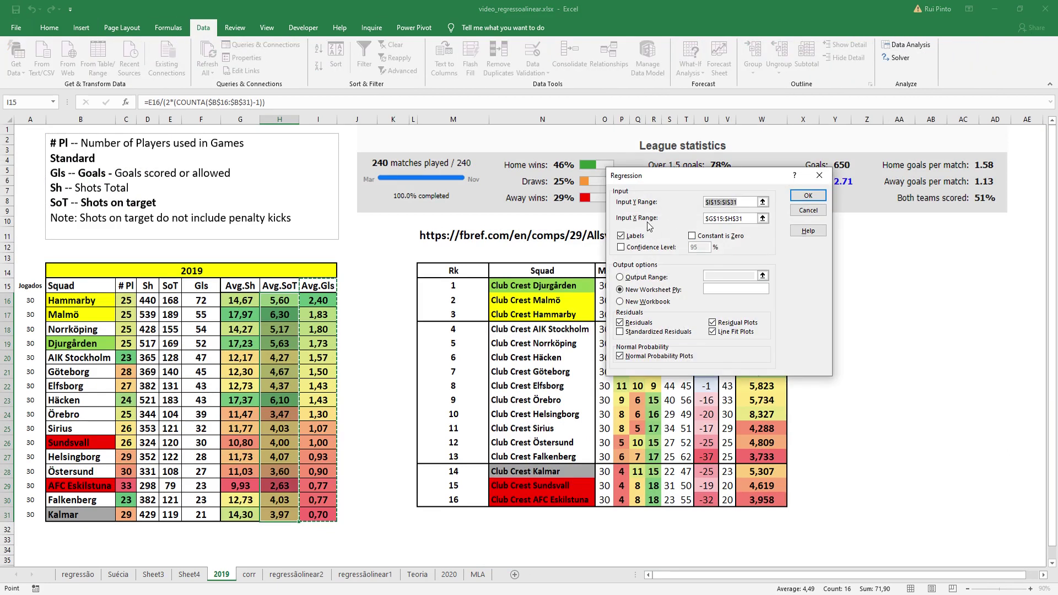
pyautogui.click(762, 218)
pyautogui.moveTo(279, 287); pyautogui.dragTo(286, 515)
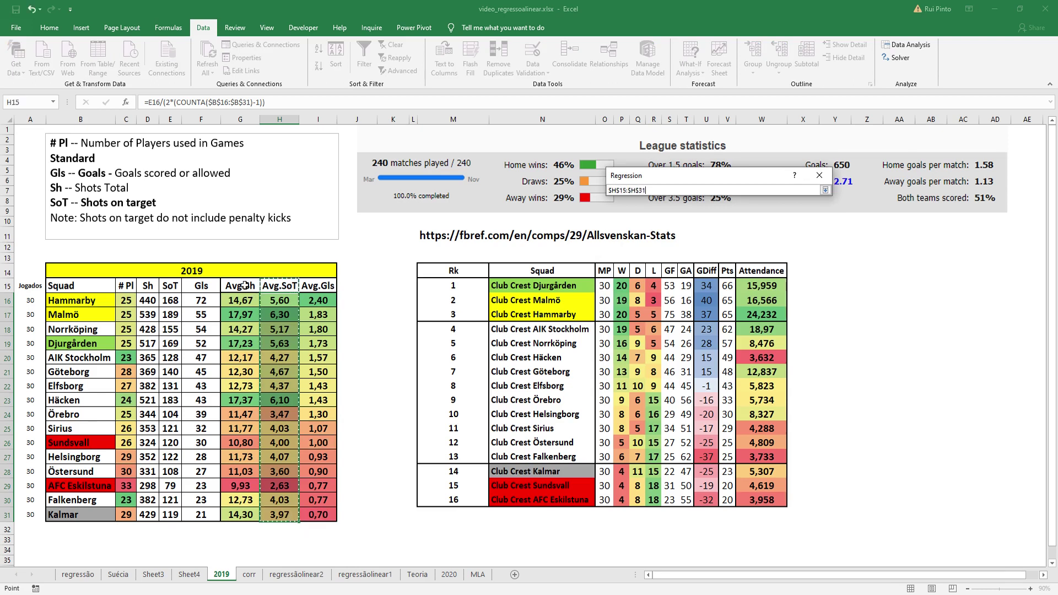
pyautogui.press('Return')
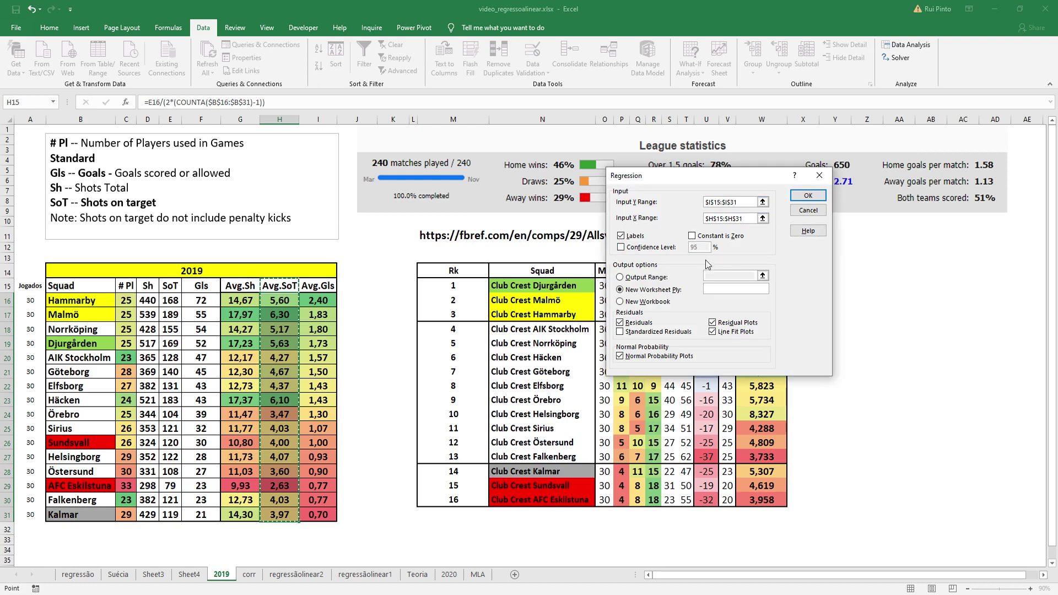
pyautogui.click(808, 195)
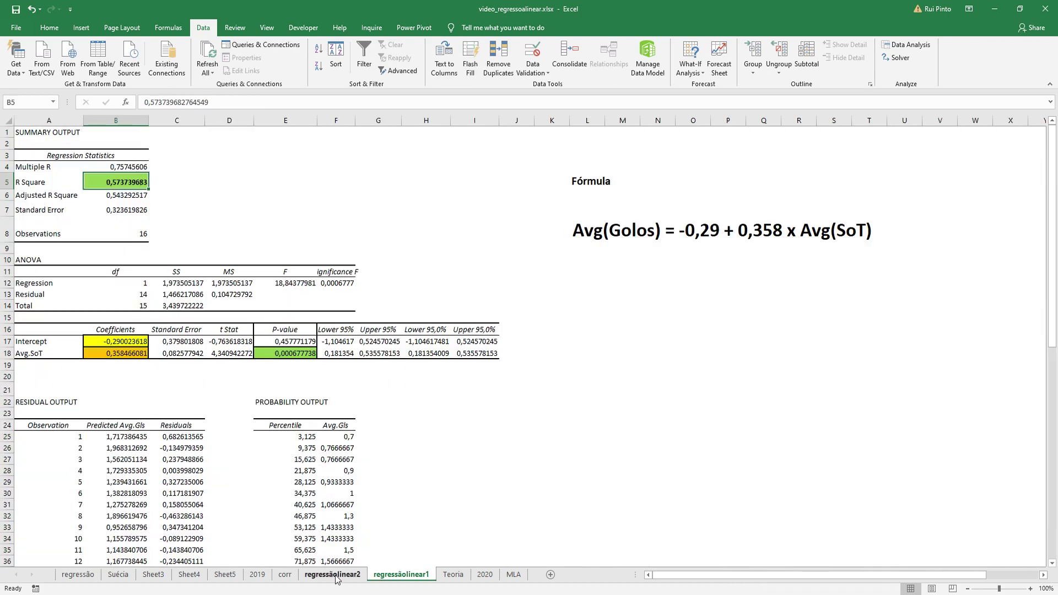
# - Examine R Square, the Avg.SoT P-value and the written formula in regressãolinear1, after a glance at the two-predictor results in regressãolinear2
pyautogui.click(356, 575)
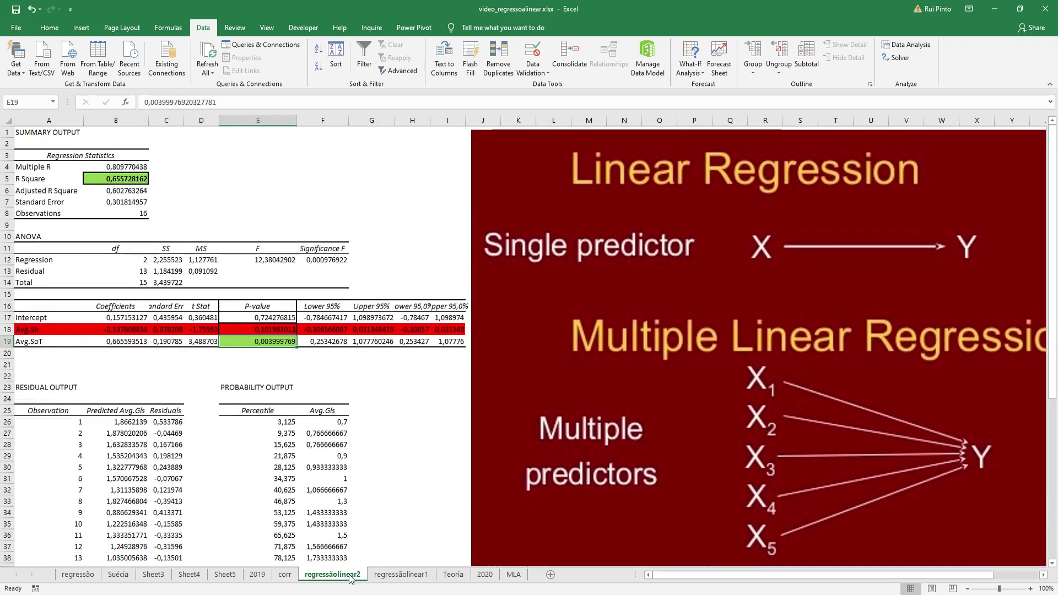
pyautogui.click(386, 576)
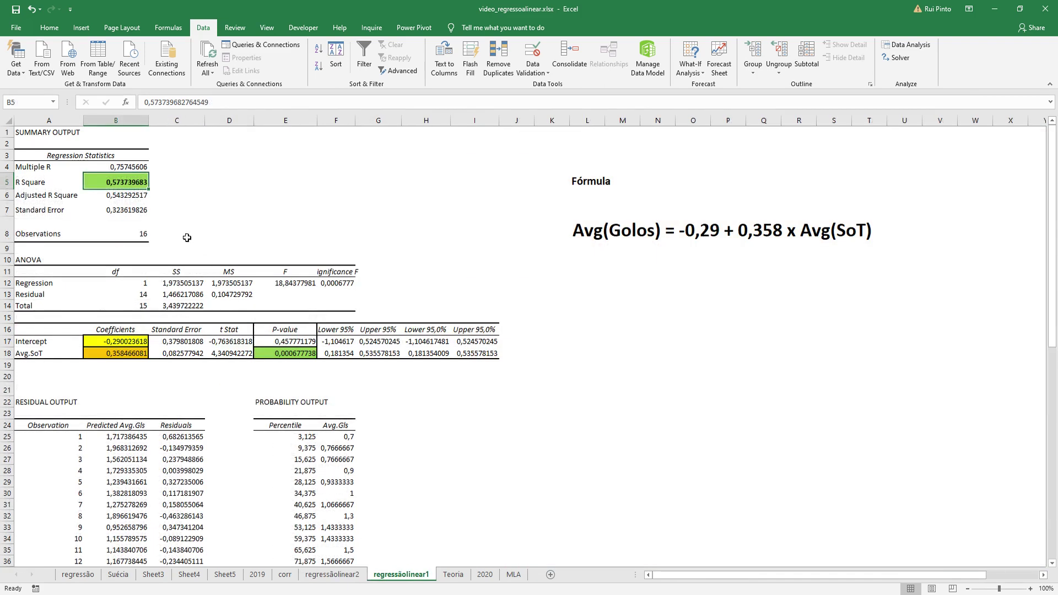
pyautogui.click(46, 28)
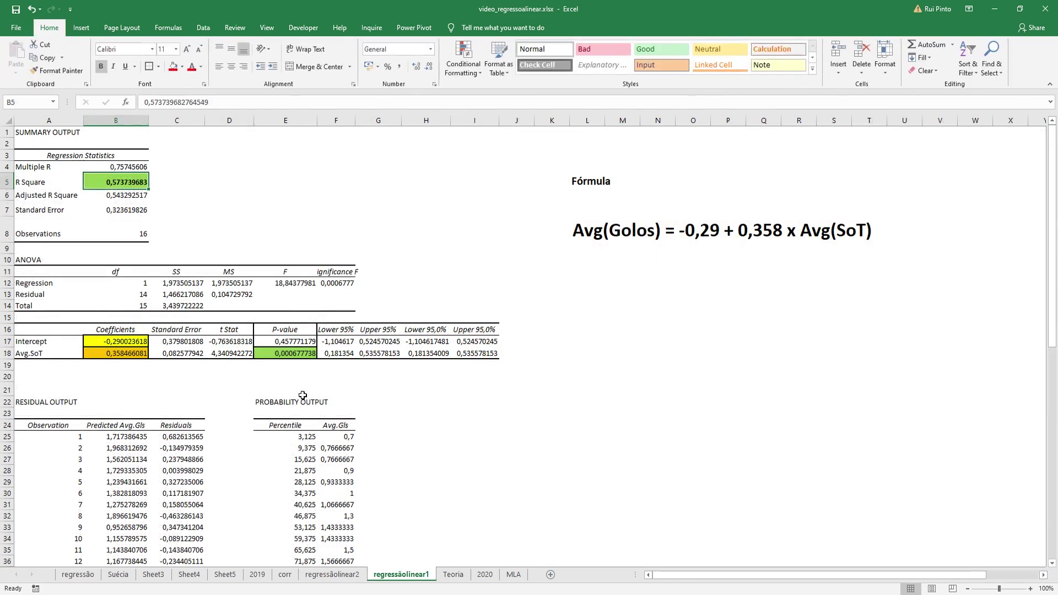
pyautogui.click(292, 356)
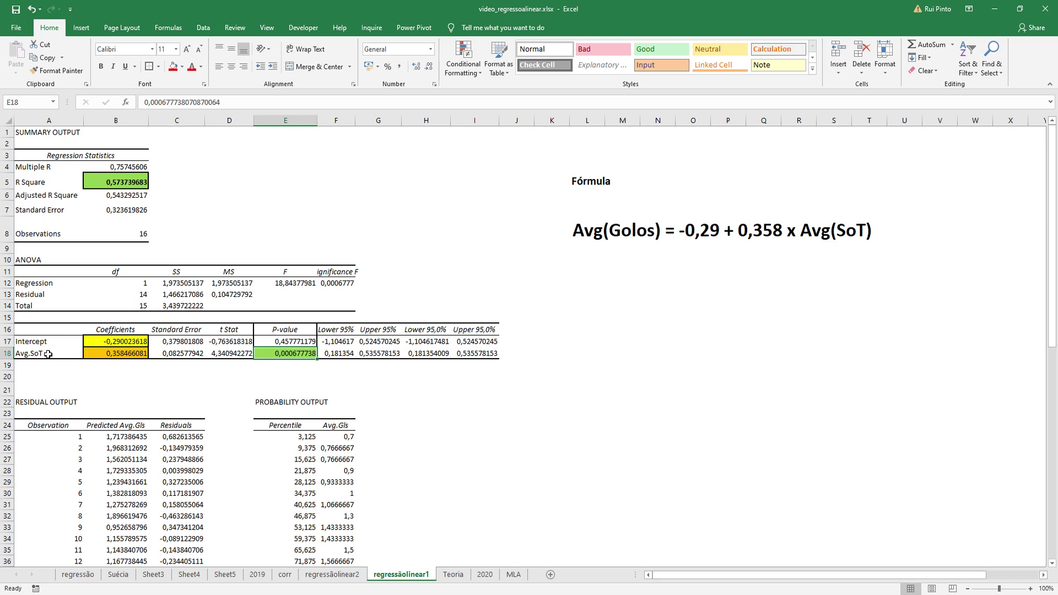
pyautogui.click(125, 176)
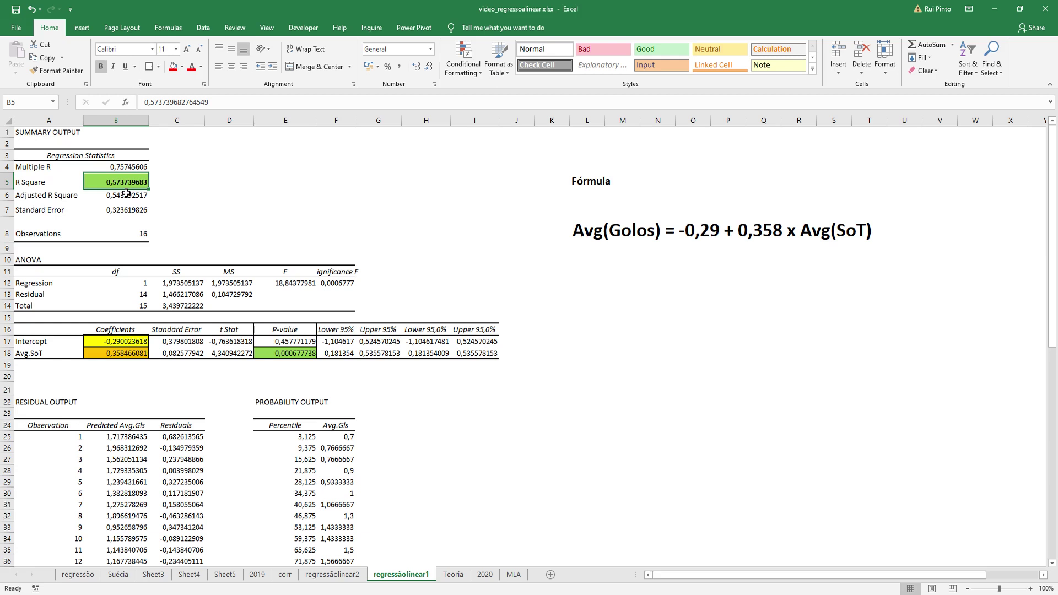
pyautogui.moveTo(285, 330); pyautogui.dragTo(291, 353)
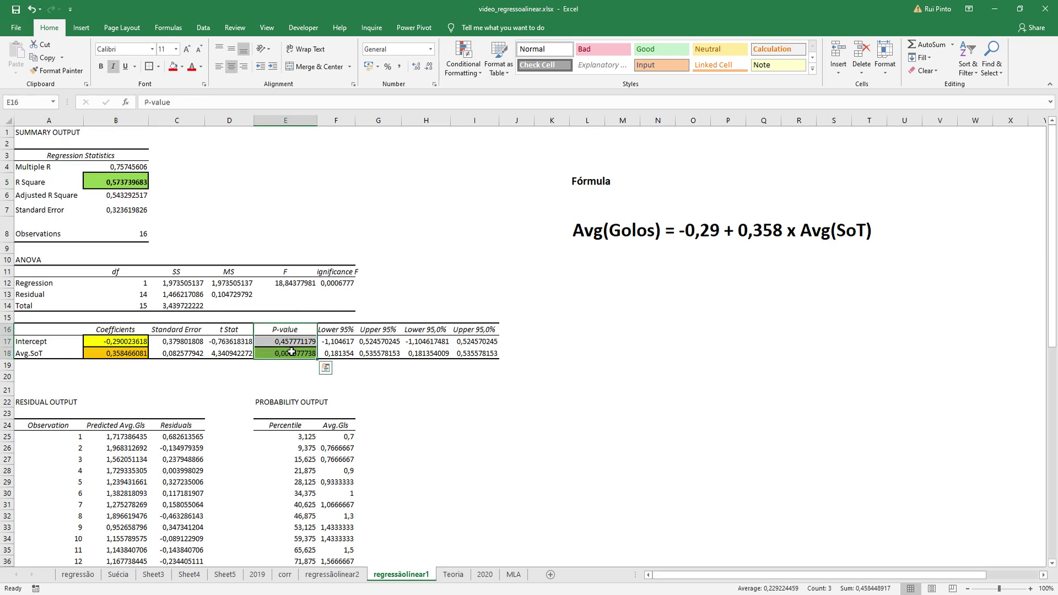
pyautogui.click(287, 354)
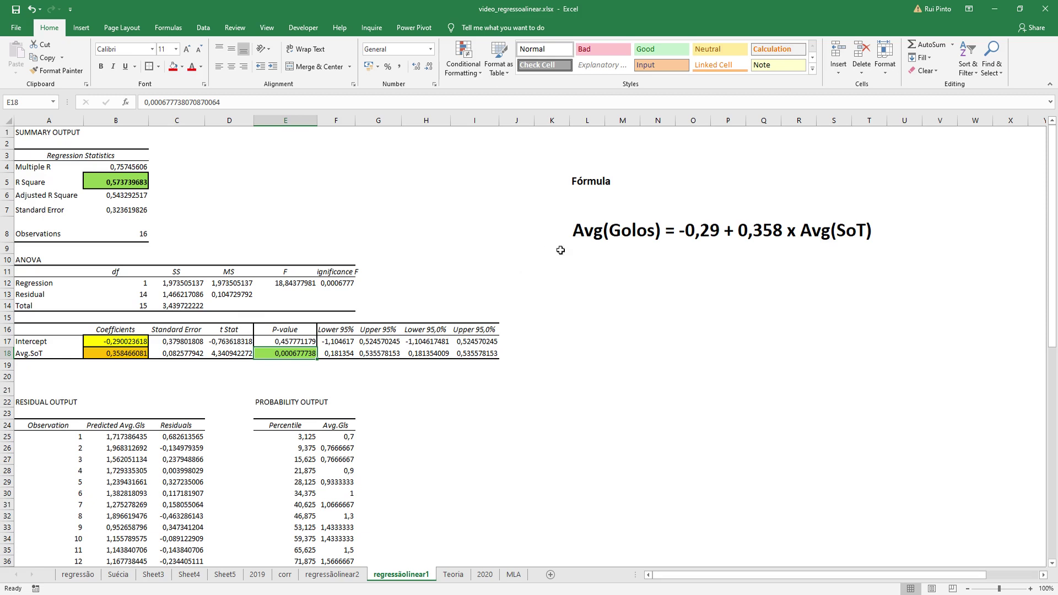
pyautogui.click(592, 238)
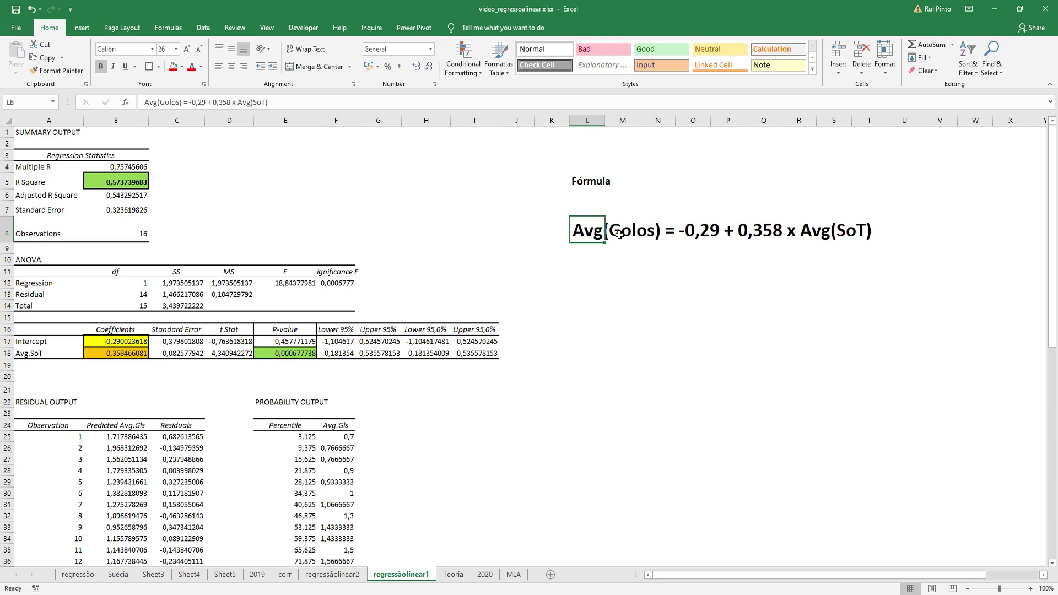
pyautogui.click(704, 232)
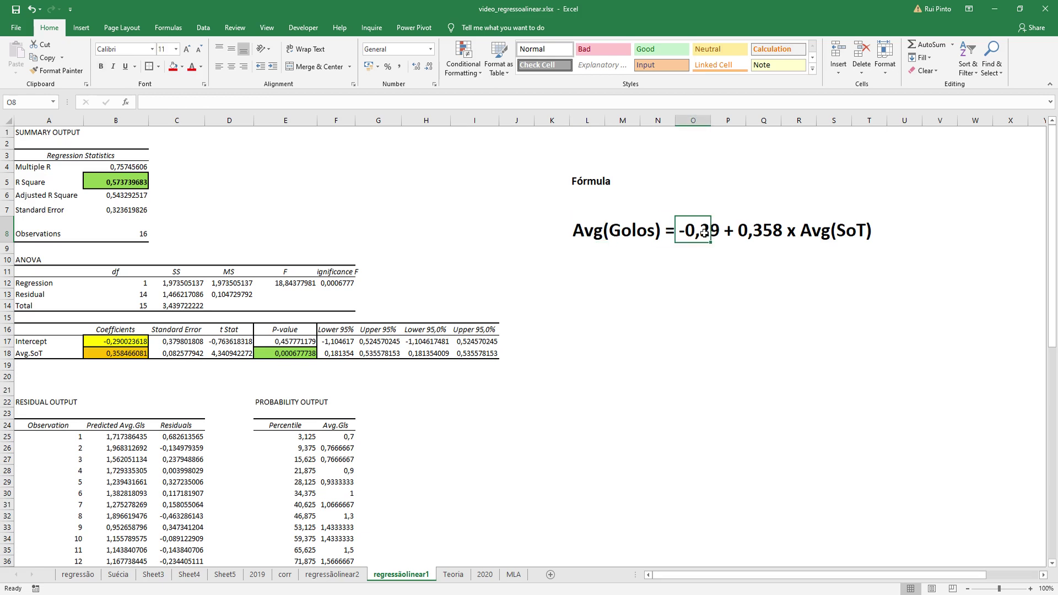
# - Copy the annotated y = b0 + b1*x1 picture from the regressão sheet into regressãolinear1, below the Avg(Golos) formula
pyautogui.click(77, 574)
pyautogui.click(624, 372)
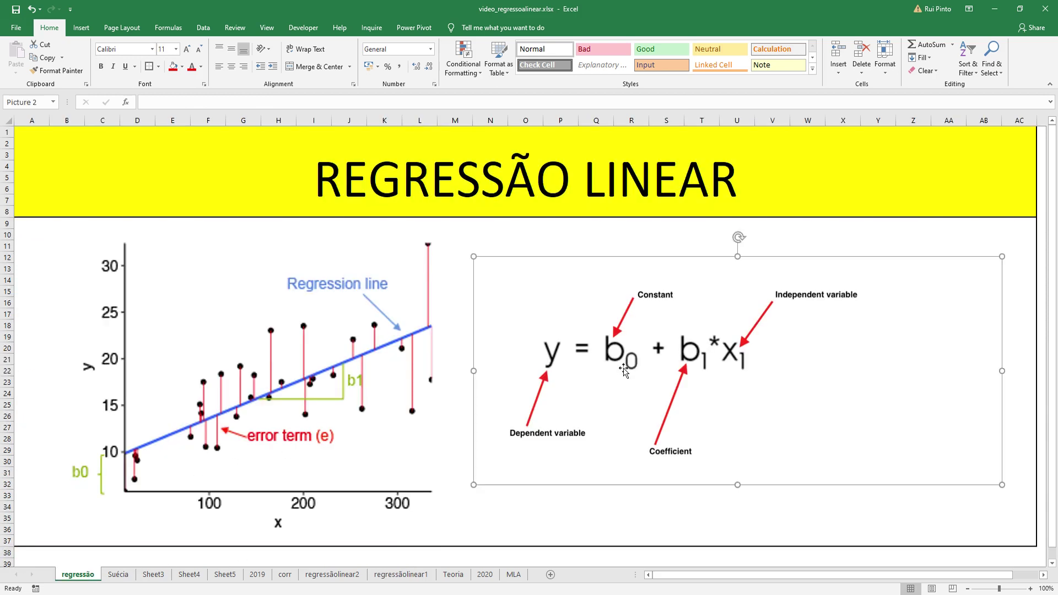
pyautogui.hotkey('ctrl', 'c')
pyautogui.hotkey('ctrl', 'pagedown')
pyautogui.hotkey('ctrl', 'pagedown')
pyautogui.hotkey('ctrl', 'pagedown')
pyautogui.hotkey('ctrl', 'pagedown')
pyautogui.hotkey('ctrl', 'pagedown')
pyautogui.hotkey('ctrl', 'pagedown')
pyautogui.hotkey('ctrl', 'pagedown')
pyautogui.hotkey('ctrl', 'pagedown')
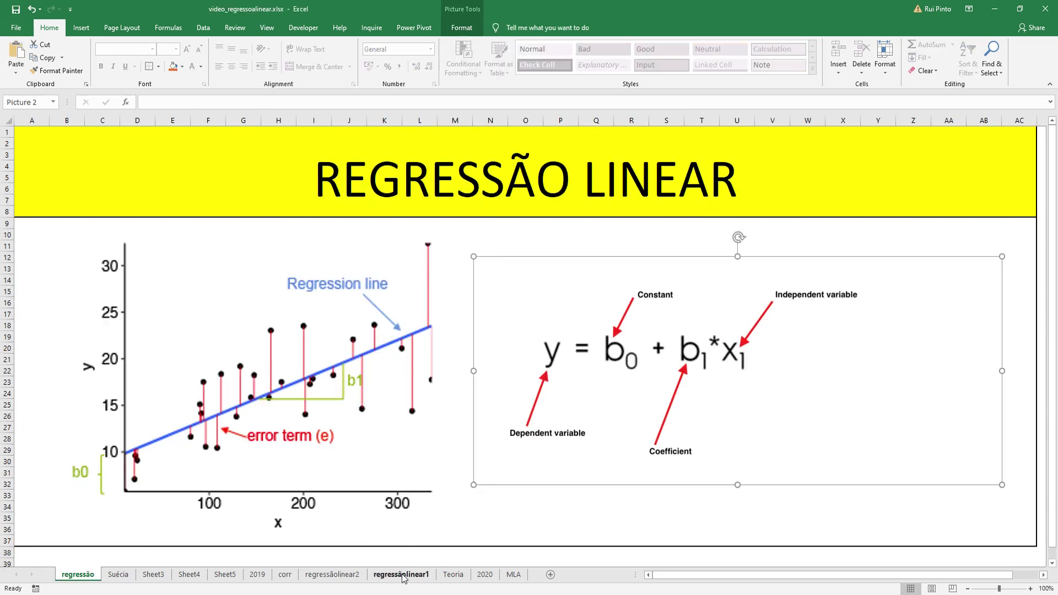
pyautogui.hotkey('ctrl', 'v')
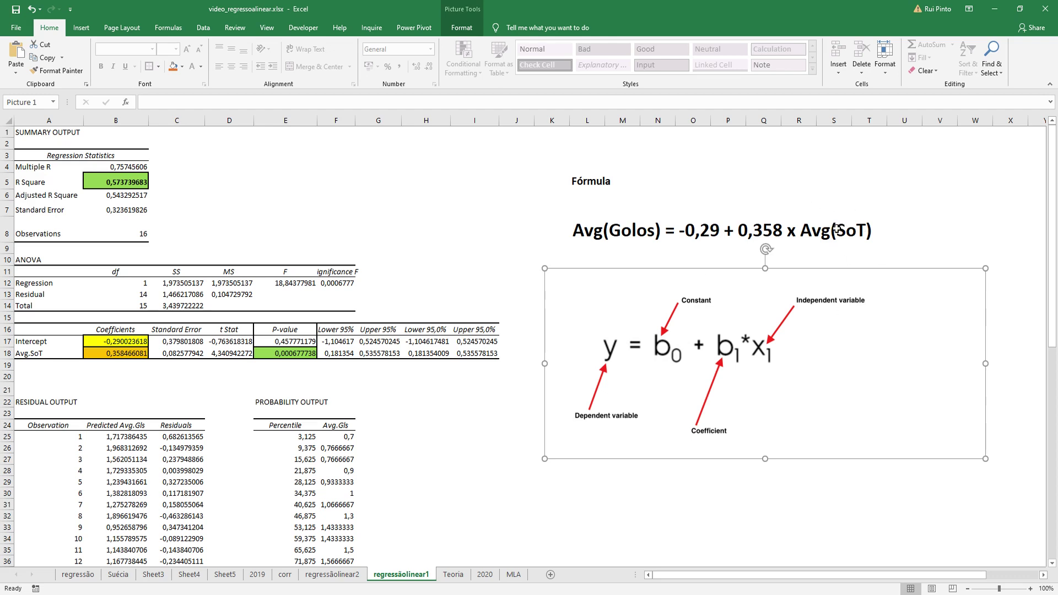
# - Match the Intercept and Avg.SoT coefficients to the formula and outline the formula block K7:U9 with an outside border
pyautogui.click(144, 337)
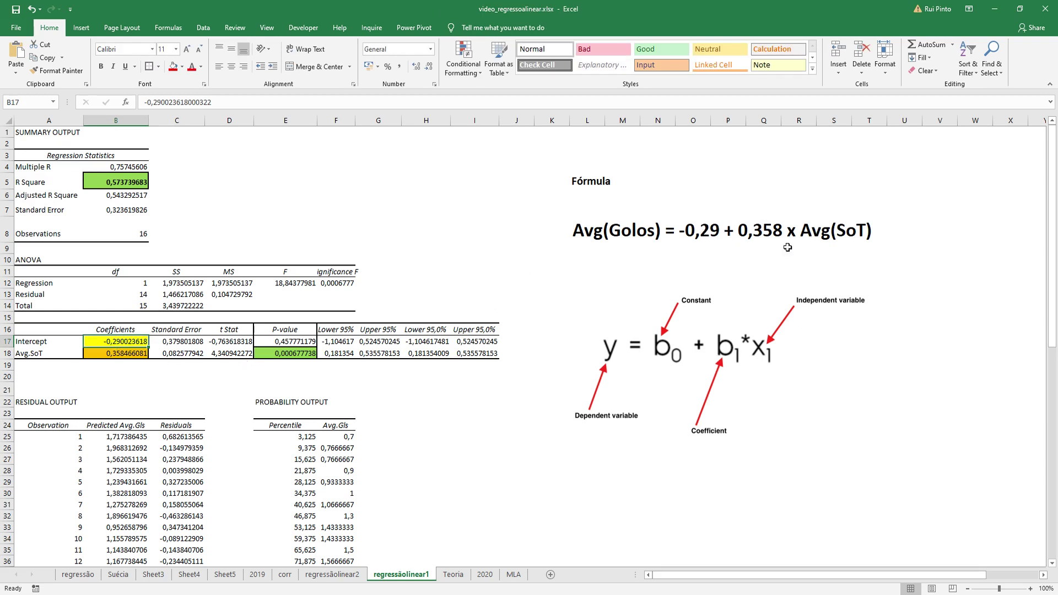
pyautogui.click(138, 354)
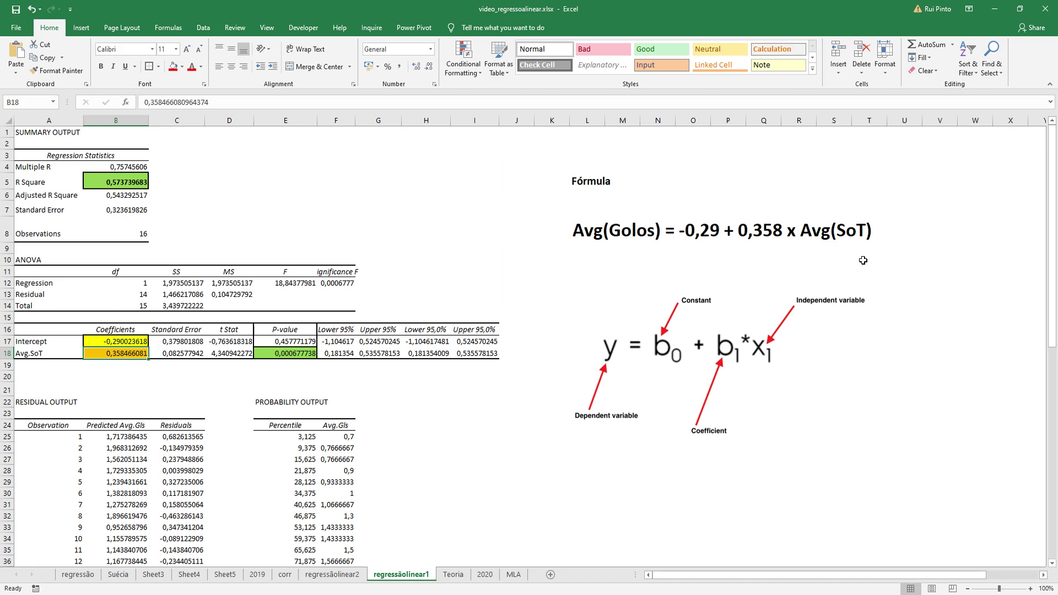
pyautogui.moveTo(555, 208); pyautogui.dragTo(891, 248)
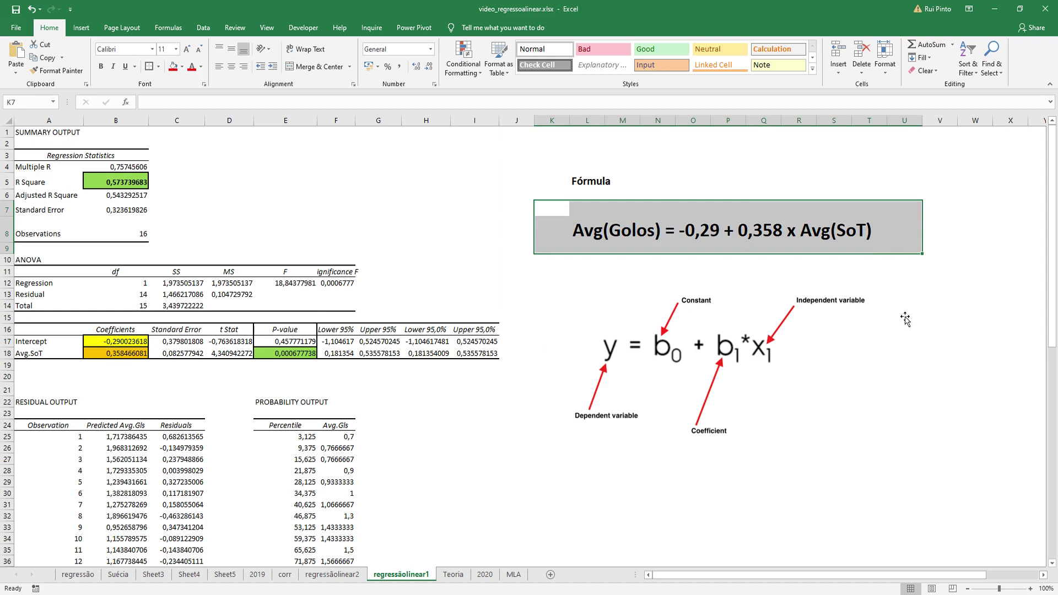
pyautogui.click(149, 66)
pyautogui.click(680, 155)
pyautogui.click(560, 140)
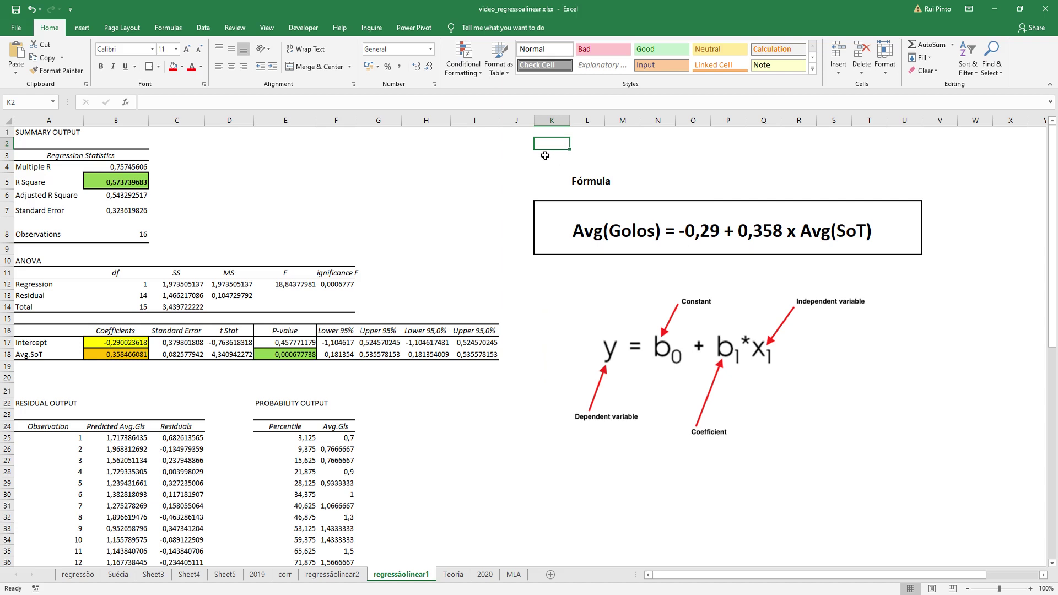
# - Review R Square, and study the regression equation diagram and the four linear regression assumptions under Pressupostos on the Teoria sheet
pyautogui.click(134, 182)
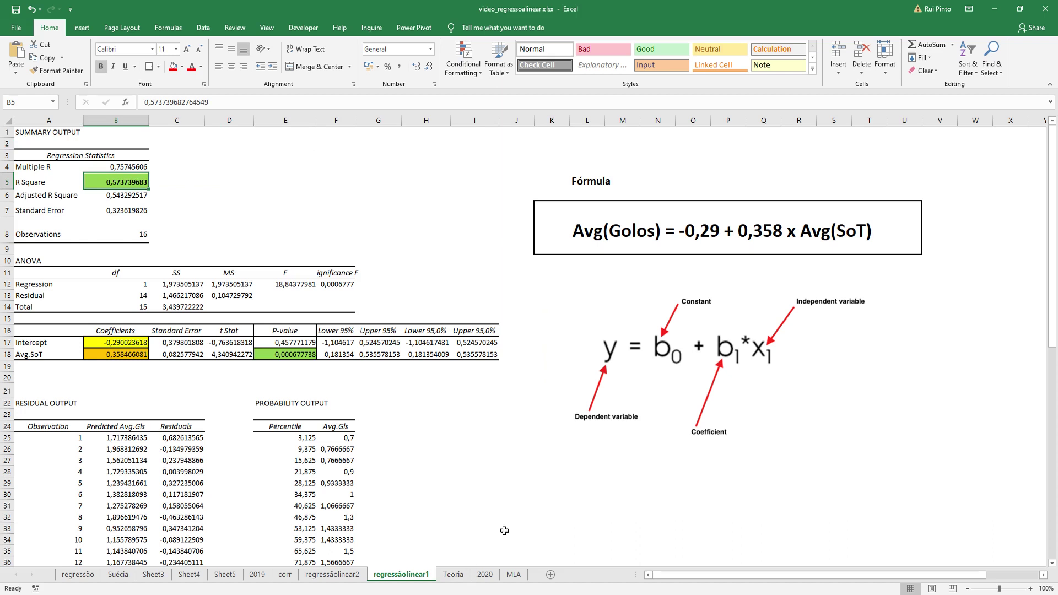
pyautogui.click(453, 574)
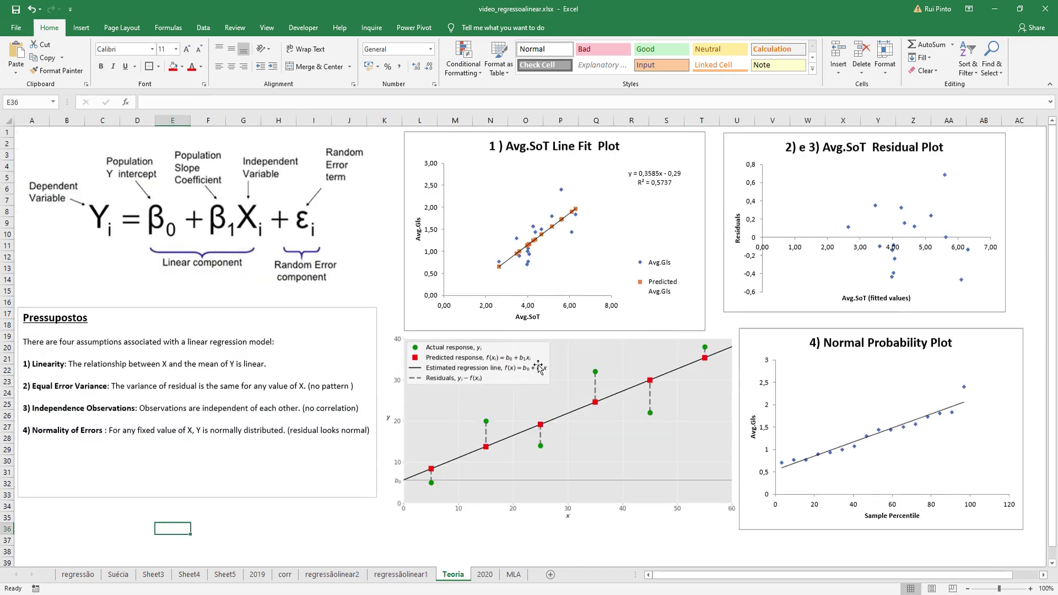
pyautogui.click(240, 196)
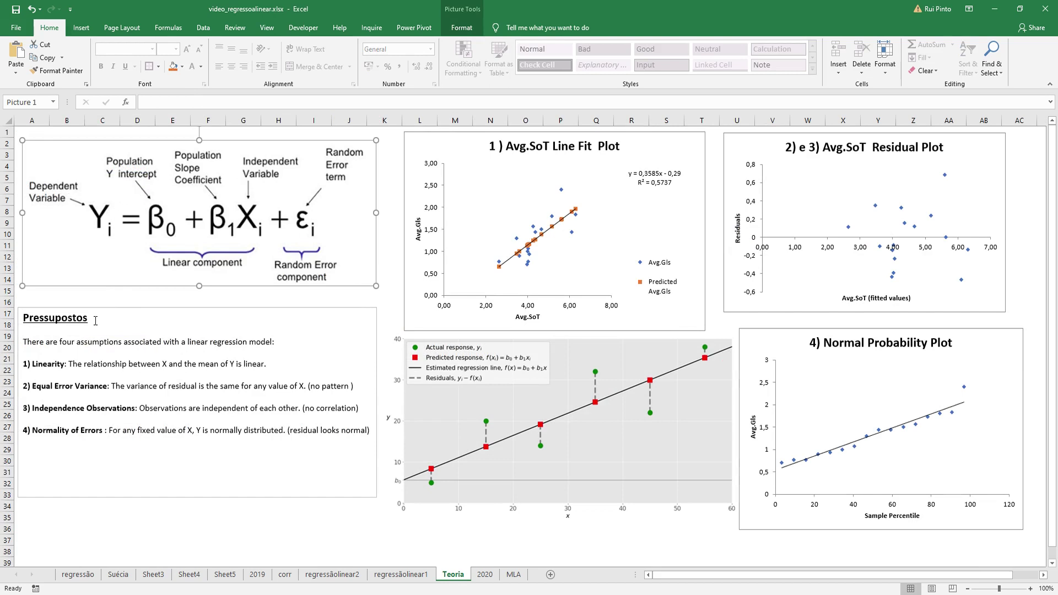
pyautogui.moveTo(88, 318); pyautogui.dragTo(45, 319)
pyautogui.press('Escape')
pyautogui.press('Escape')
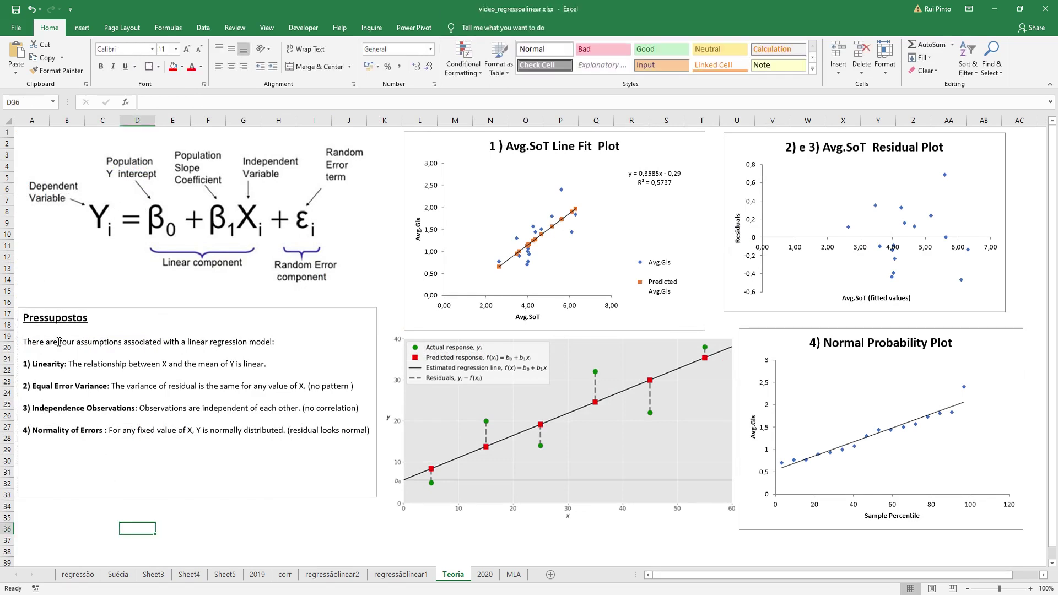
pyautogui.moveTo(67, 365); pyautogui.dragTo(32, 365)
pyautogui.click(108, 388)
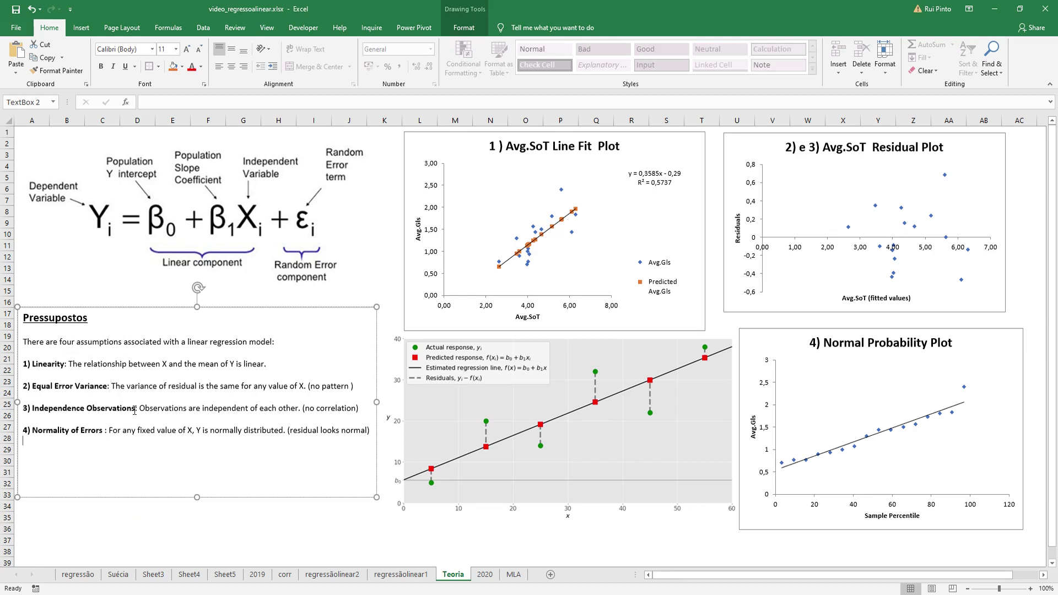
pyautogui.moveTo(138, 410); pyautogui.dragTo(68, 404)
pyautogui.click(147, 518)
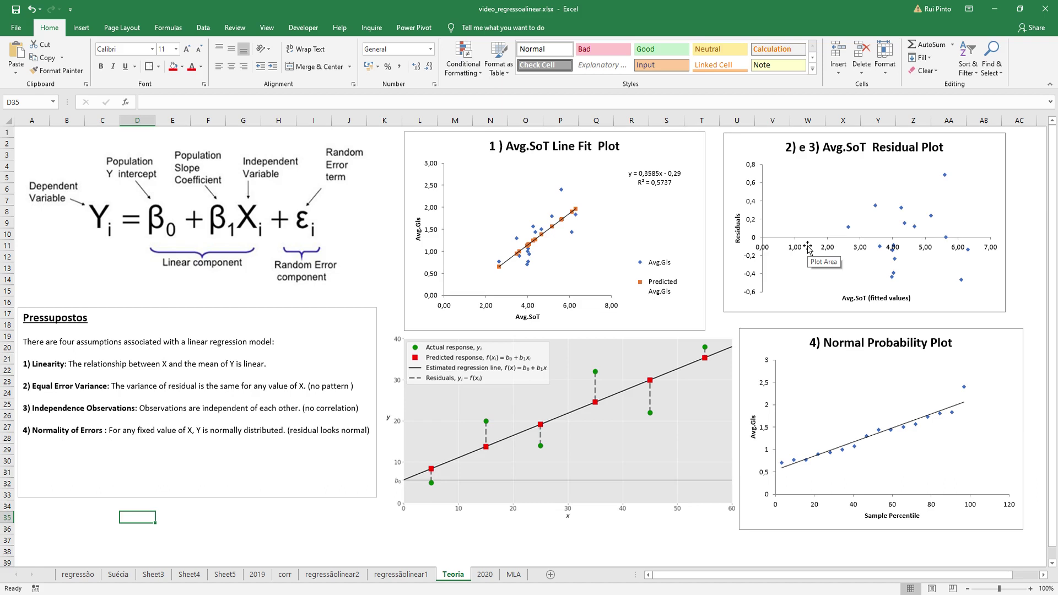
# - Check the assumptions against the Teoria sheet's plots, including the Normal Probability Plot and the actual-versus-predicted response illustration
pyautogui.click(385, 292)
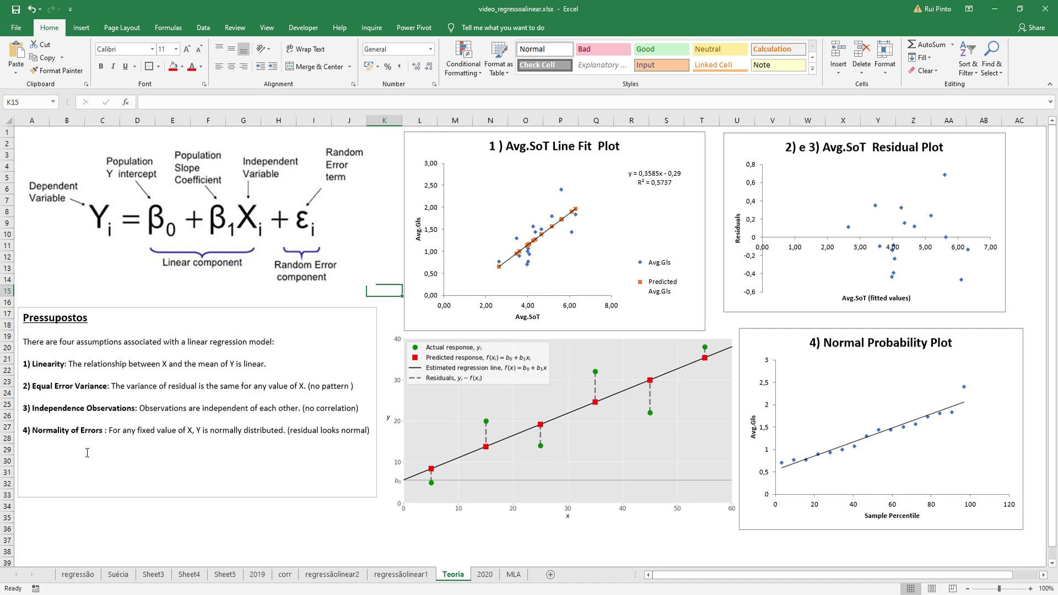
pyautogui.click(748, 349)
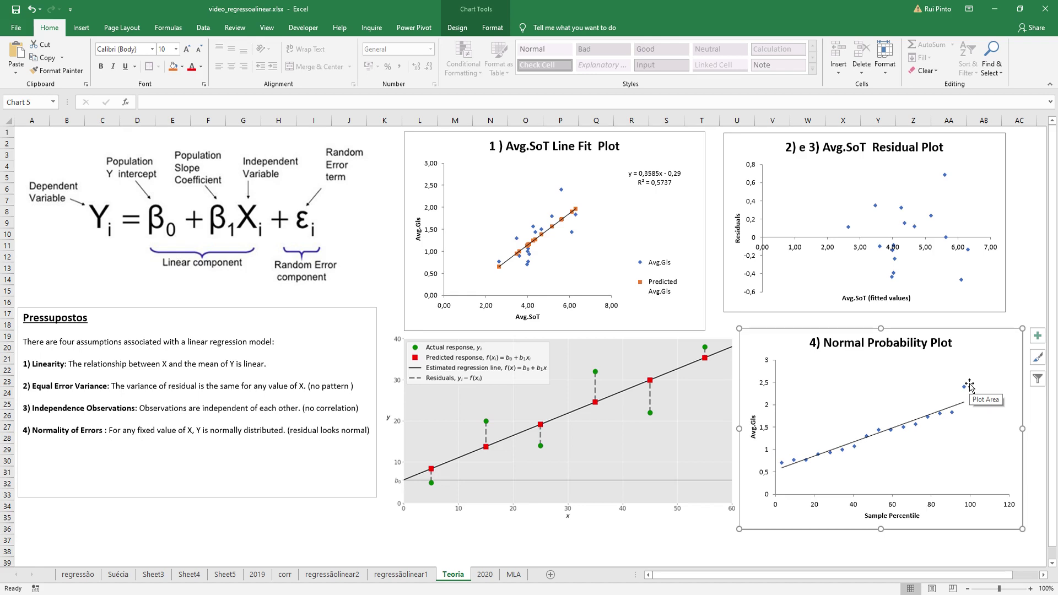
pyautogui.moveTo(511, 413); pyautogui.dragTo(506, 416)
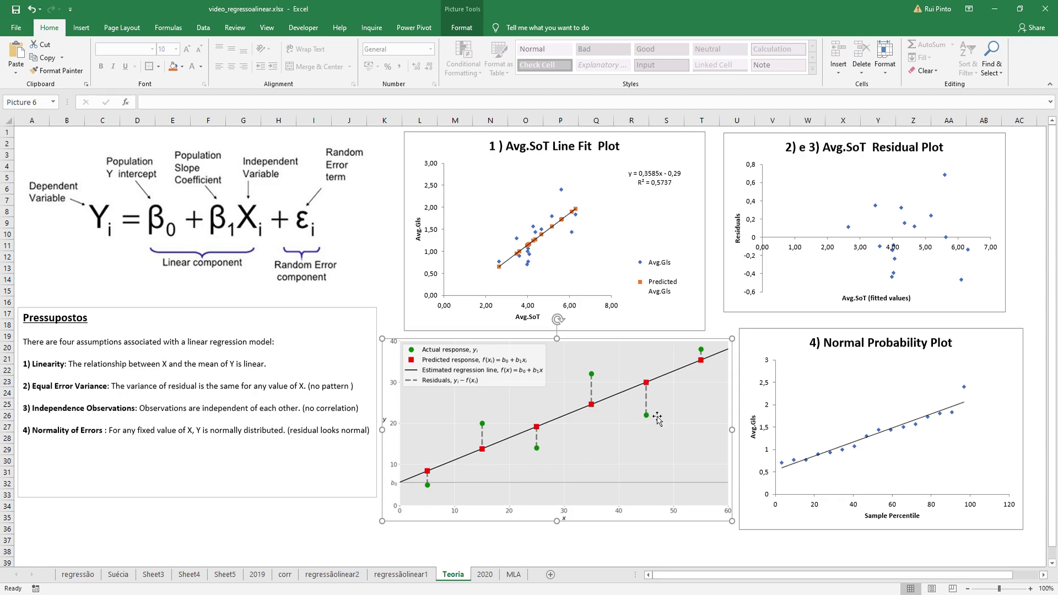
pyautogui.click(585, 539)
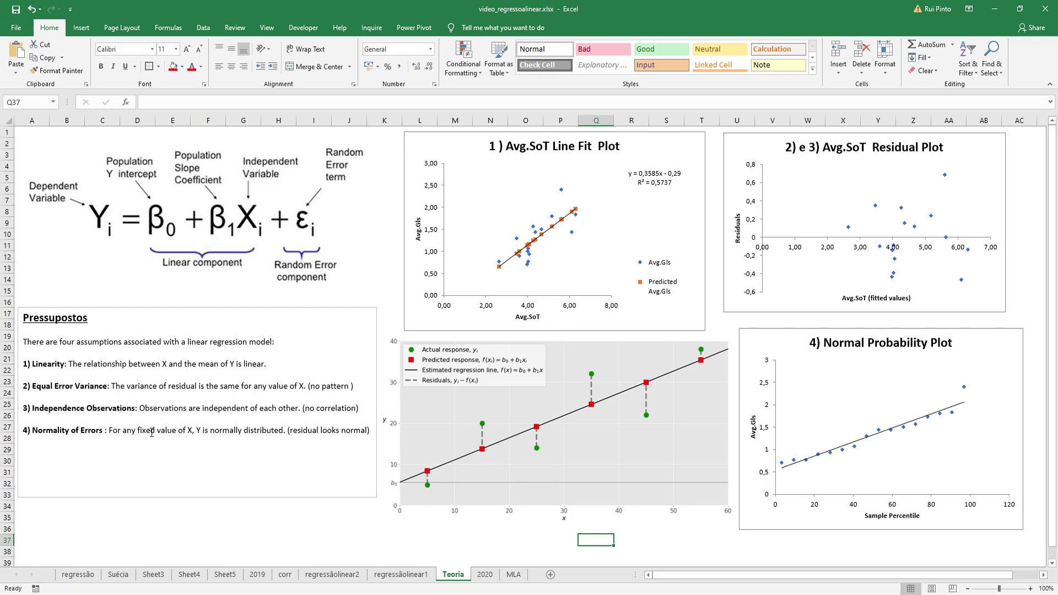
pyautogui.click(302, 529)
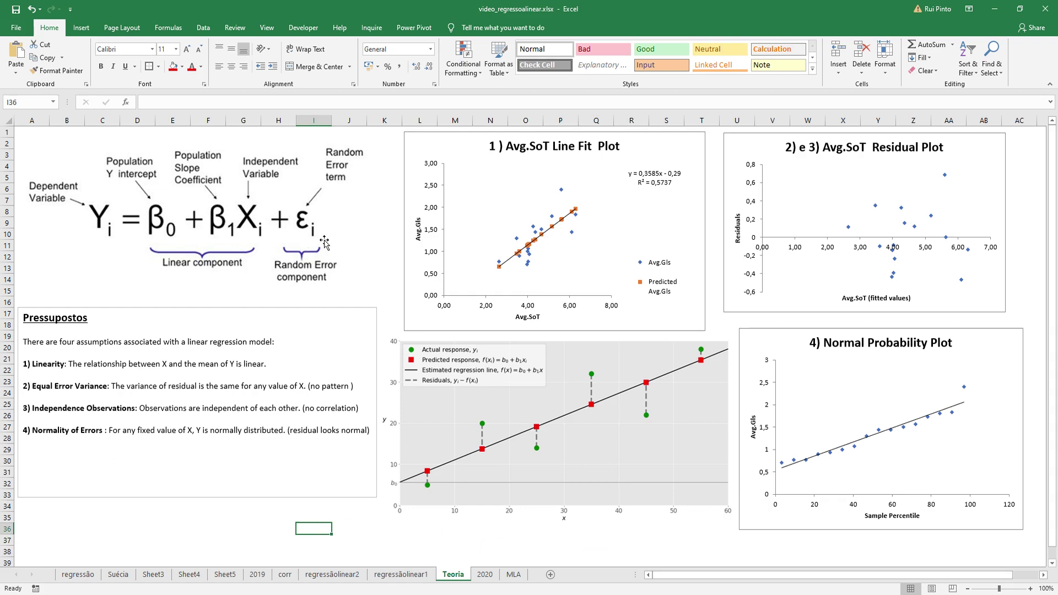
# - Return to regressãolinear1 and examine the outlined Avg(Golos) formula
pyautogui.click(421, 576)
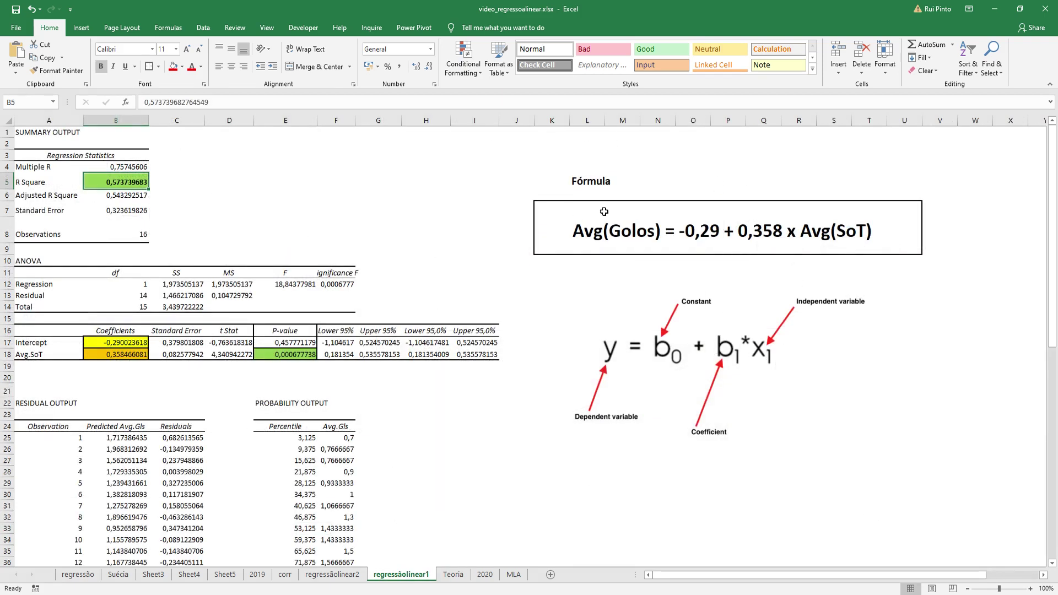
pyautogui.moveTo(523, 209); pyautogui.dragTo(905, 249)
pyautogui.click(616, 233)
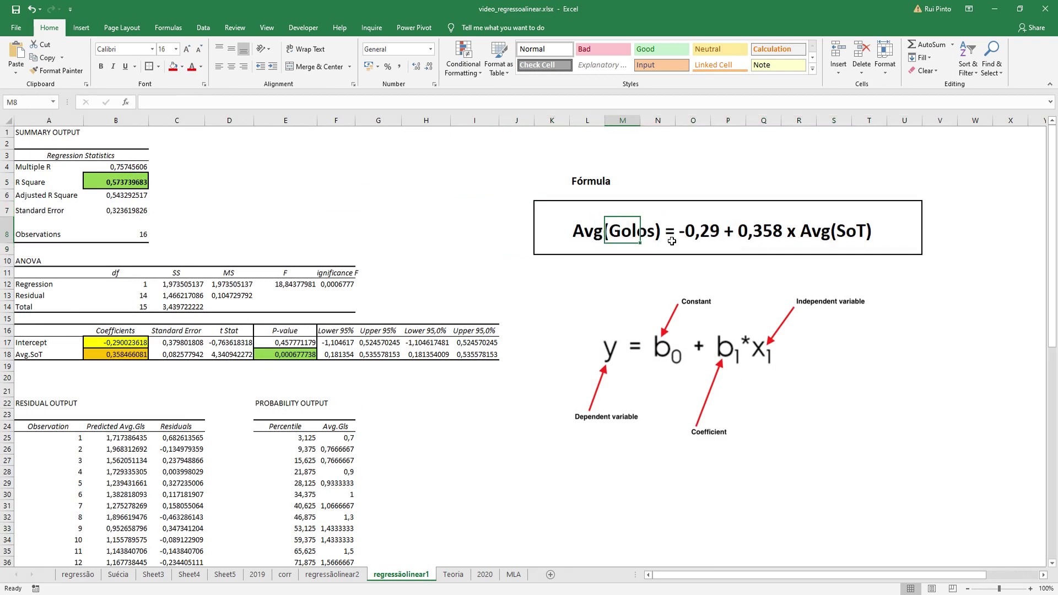
# - Increase the R Square value's font size to 12 in B5 and review the outlined Avg(Golos) formula block
pyautogui.click(807, 231)
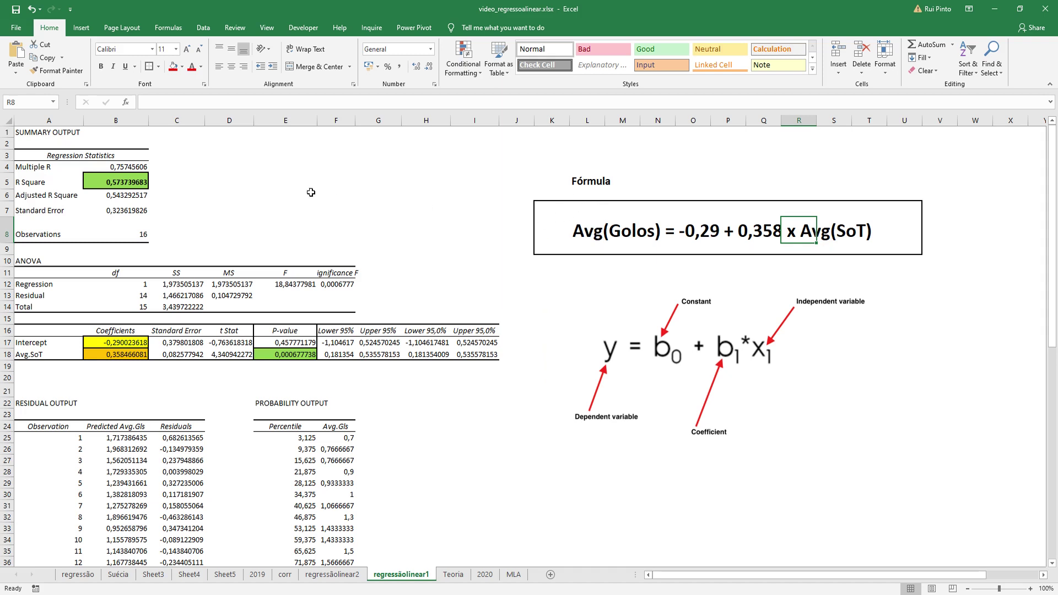
pyautogui.click(124, 185)
pyautogui.click(187, 49)
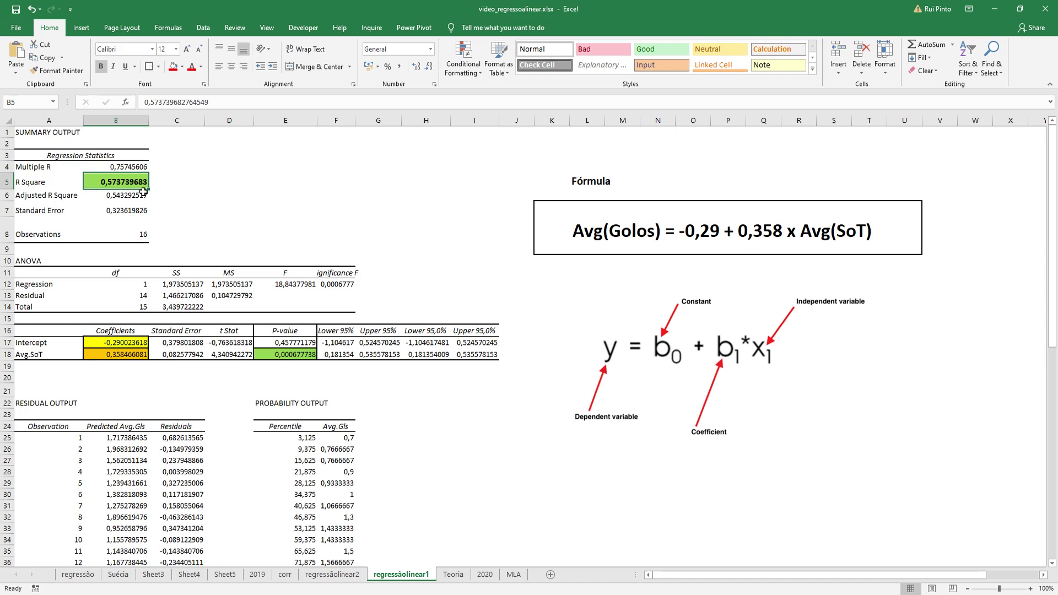
pyautogui.moveTo(540, 207)
pyautogui.mouseDown()
pyautogui.moveTo(573, 231)
pyautogui.moveTo(906, 245)
pyautogui.mouseUp()
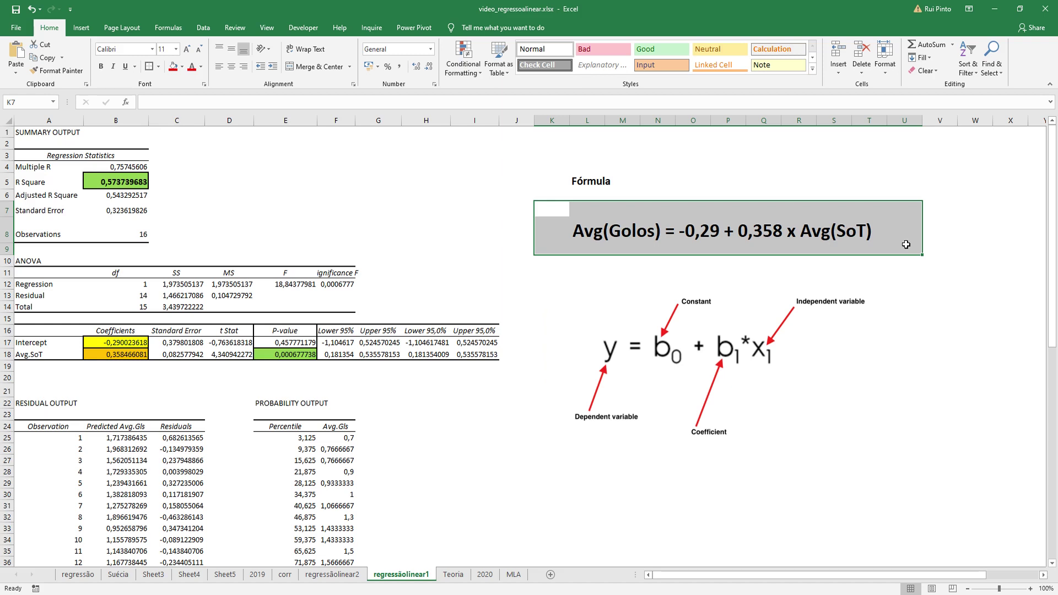
# - Open the 2020 sheet and look over its squad list, the lower teams' figures and Djurgården's row
pyautogui.hotkey('ctrl', 'pagedown')
pyautogui.hotkey('ctrl', 'pagedown')
pyautogui.moveTo(48, 203); pyautogui.dragTo(44, 446)
pyautogui.moveTo(193, 447); pyautogui.dragTo(234, 480)
pyautogui.click(189, 483)
pyautogui.moveTo(123, 221); pyautogui.dragTo(364, 219)
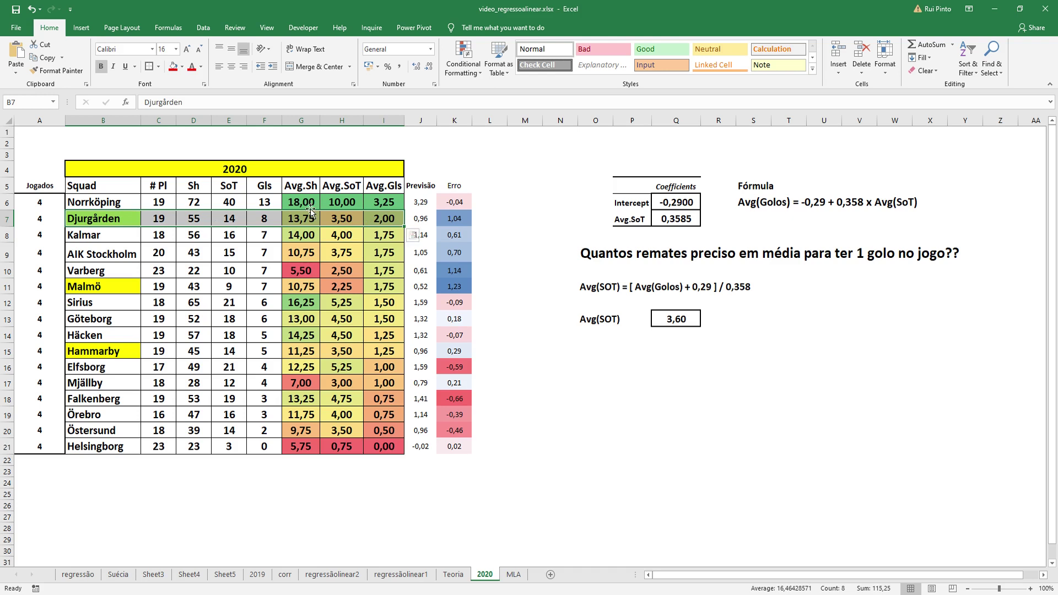
# - Examine Norrköping's 2020 goals, shots, shots on target and the per-game averages
pyautogui.click(270, 202)
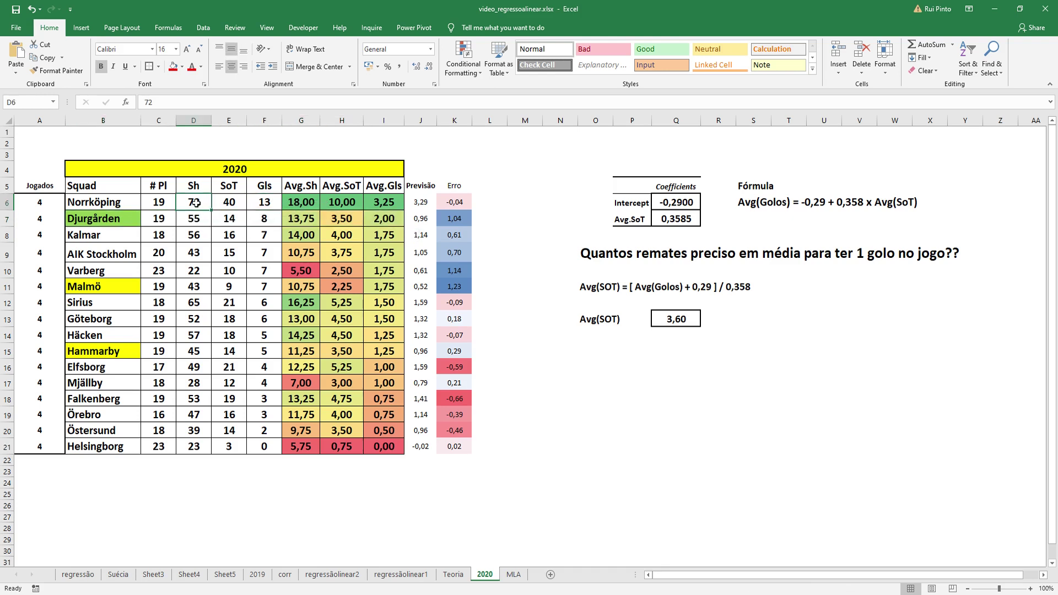
pyautogui.click(232, 205)
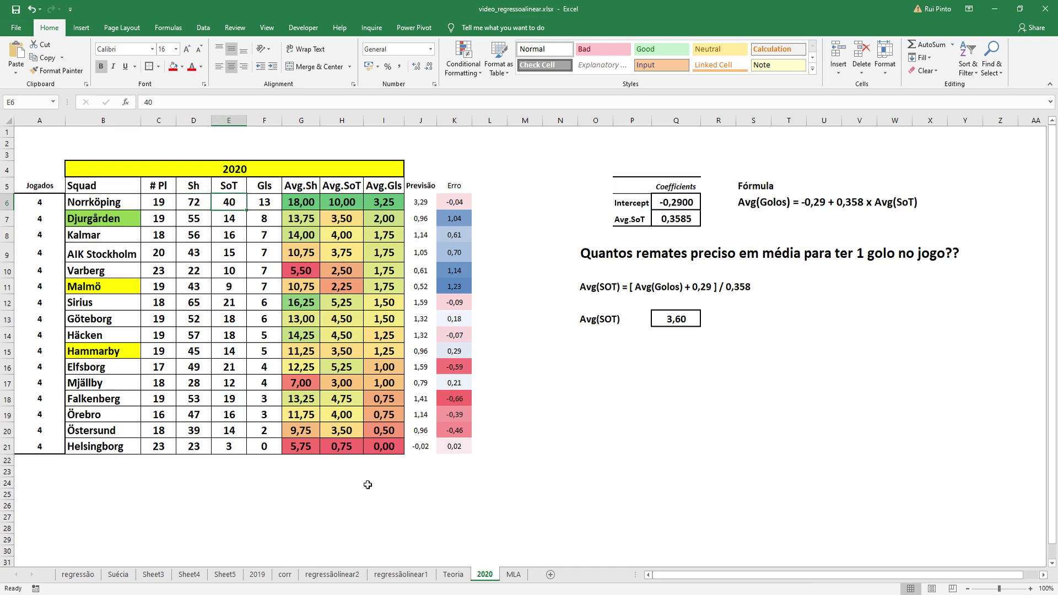
pyautogui.press('Right')
pyautogui.press('Right')
pyautogui.press('Right')
pyautogui.press('Right')
# - Consult the league rankings on the Suécia sheet and the data on the 2019 sheet
pyautogui.click(553, 503)
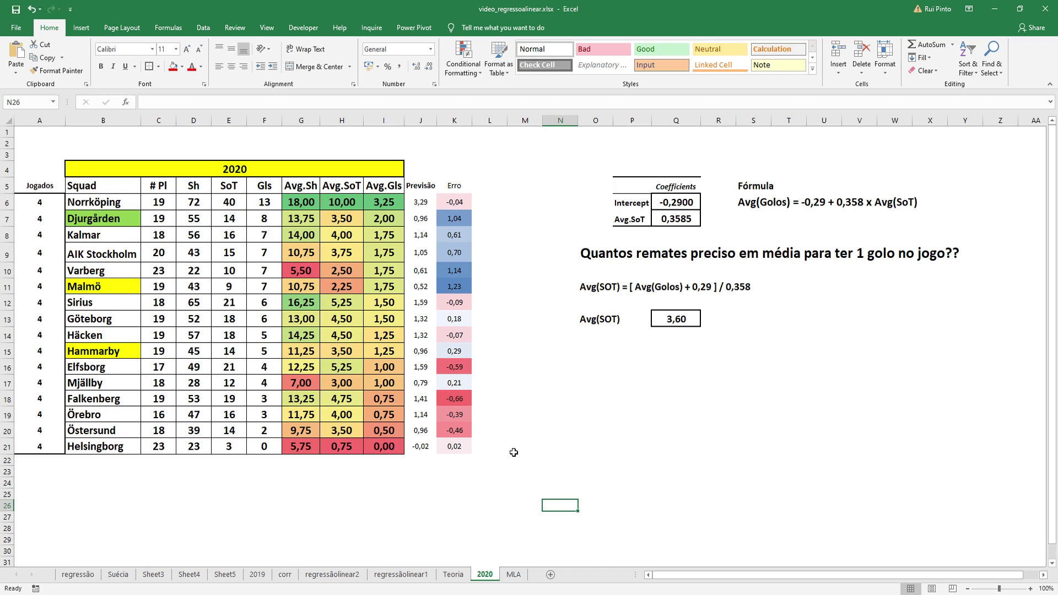
pyautogui.click(118, 575)
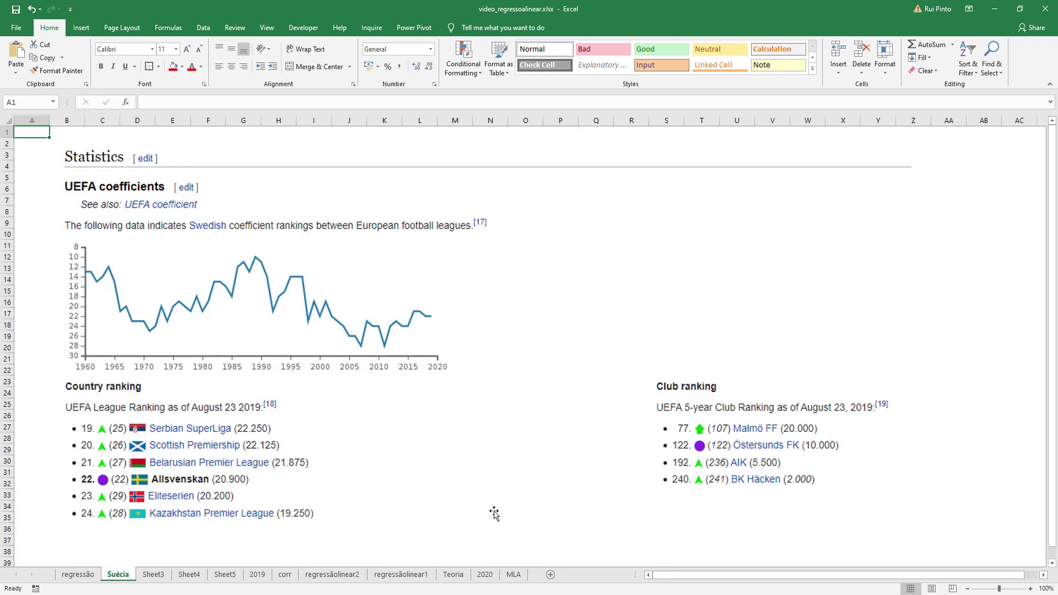
pyautogui.click(258, 575)
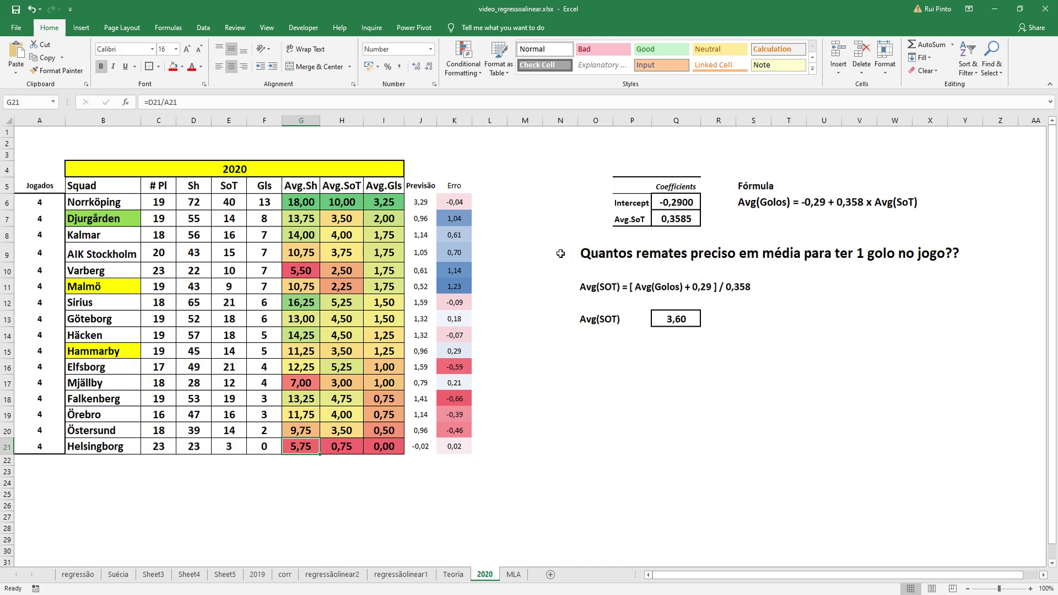
# - On the 2020 sheet, trace how the Avg(Golos) formula produces Norrköping's Previsão and compare it with Avg.Gls and Erro
pyautogui.moveTo(739, 184); pyautogui.dragTo(917, 208)
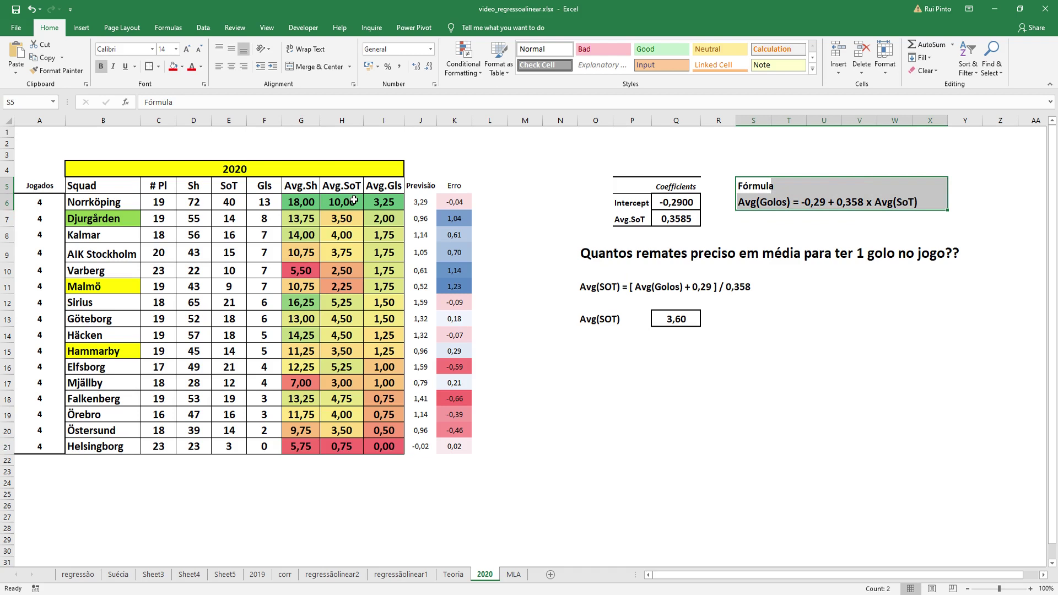
pyautogui.click(354, 200)
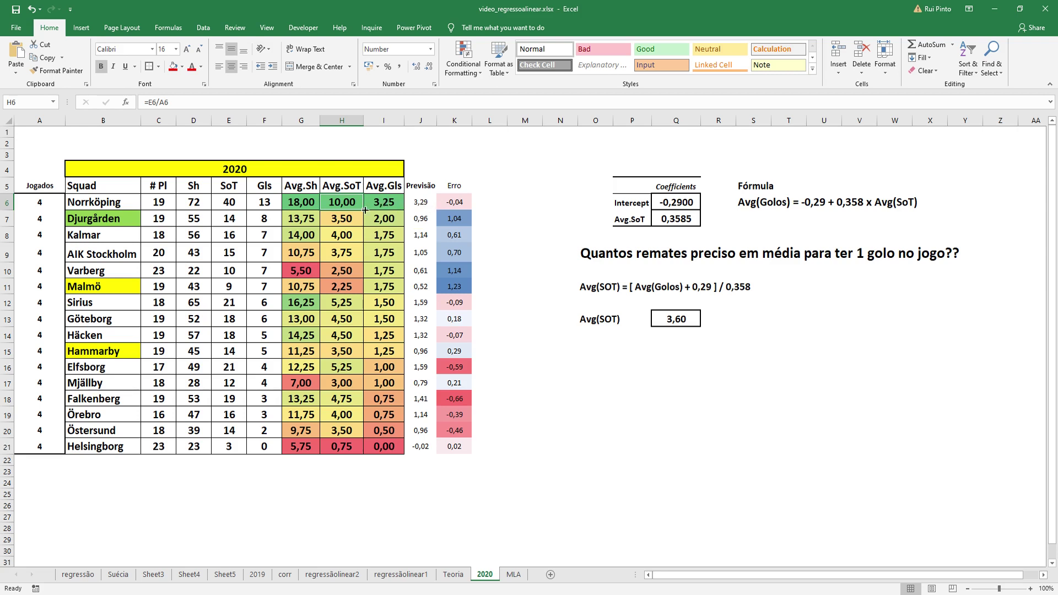
pyautogui.click(419, 202)
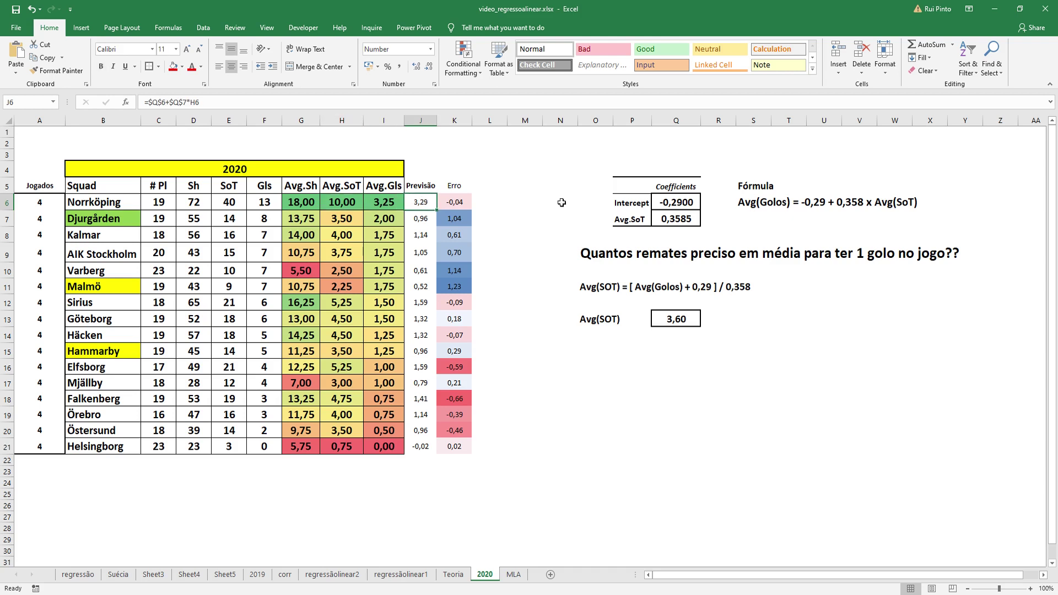
pyautogui.click(389, 204)
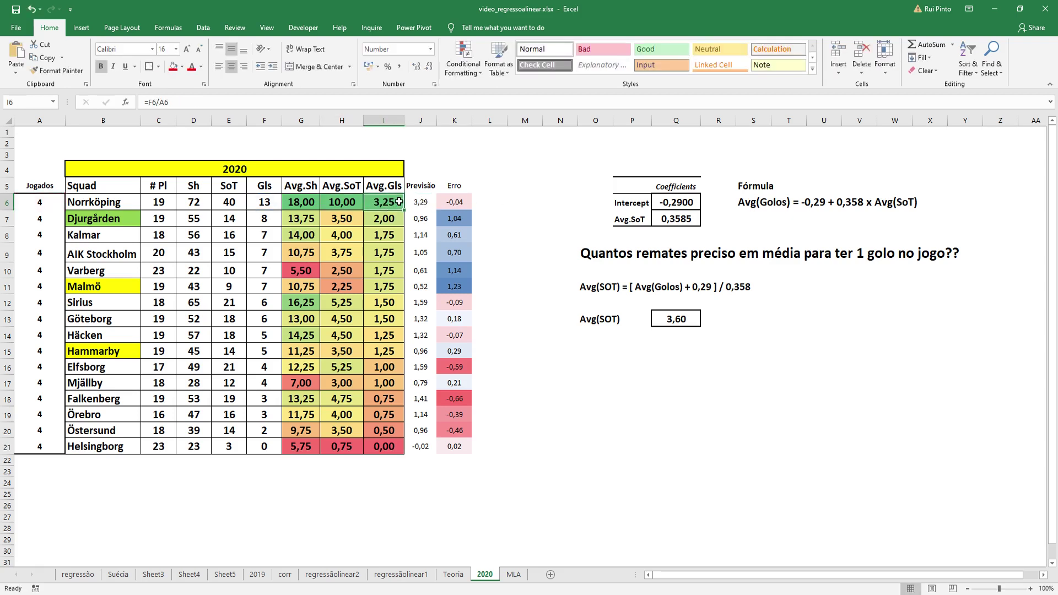
pyautogui.doubleClick(424, 202)
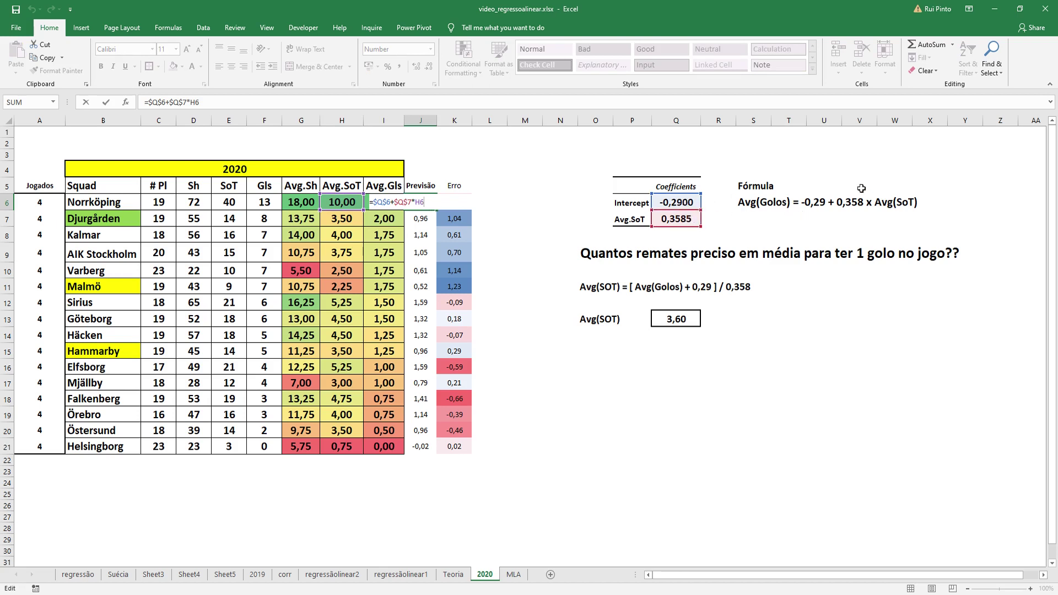
pyautogui.hotkey('ctrl', 'Return')
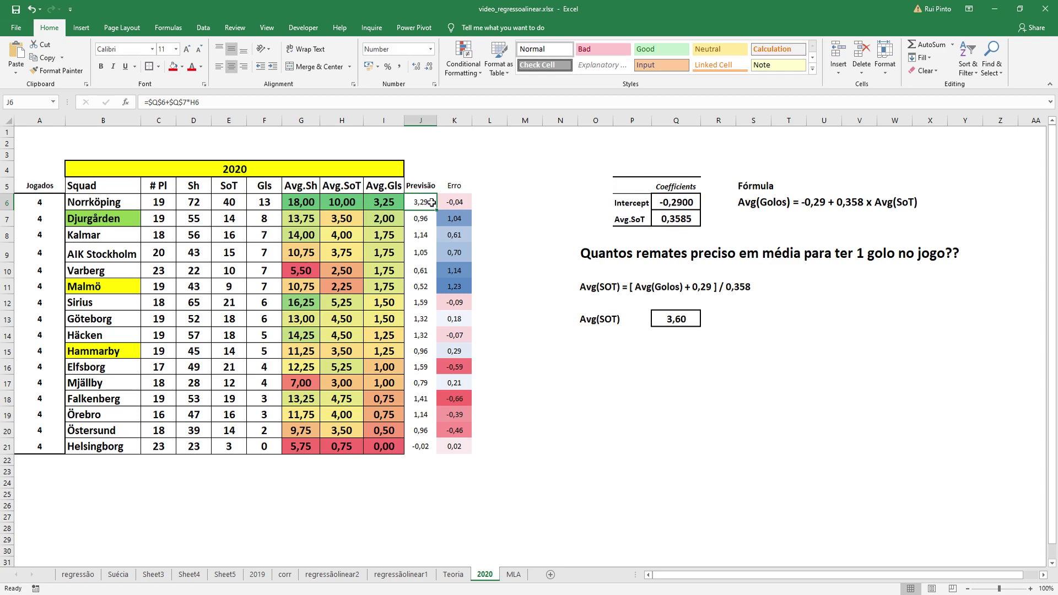
pyautogui.click(461, 202)
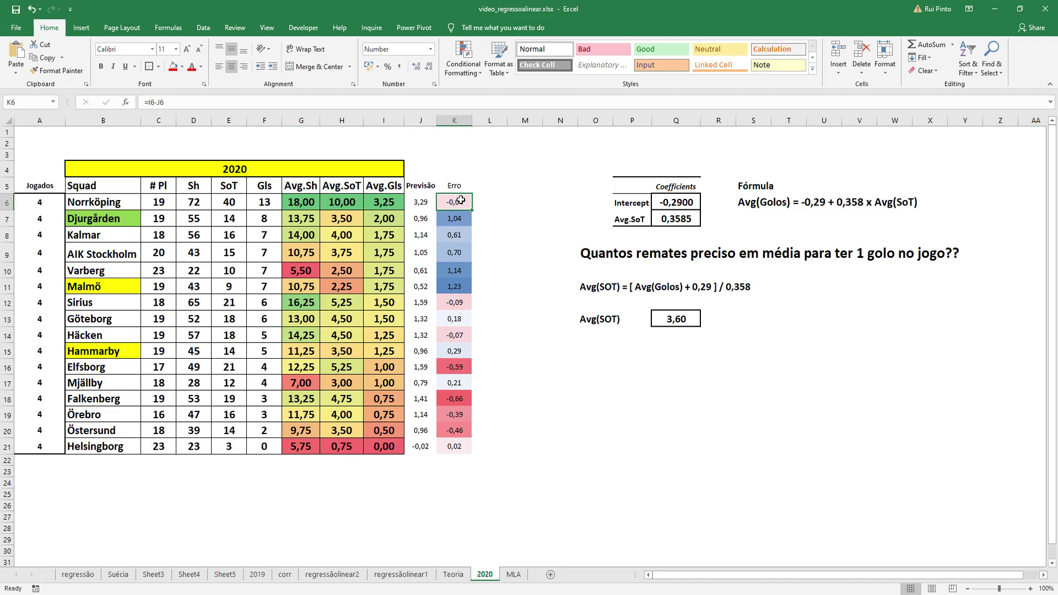
pyautogui.click(497, 396)
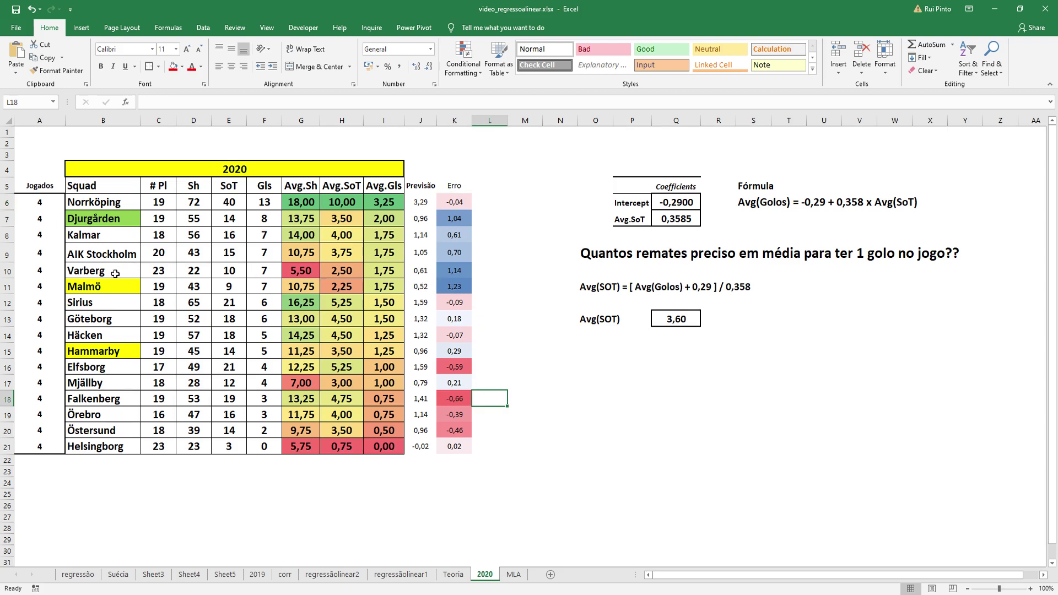
# - Examine Varberg's Erro and Previsão against its average shots and shots on target
pyautogui.click(453, 272)
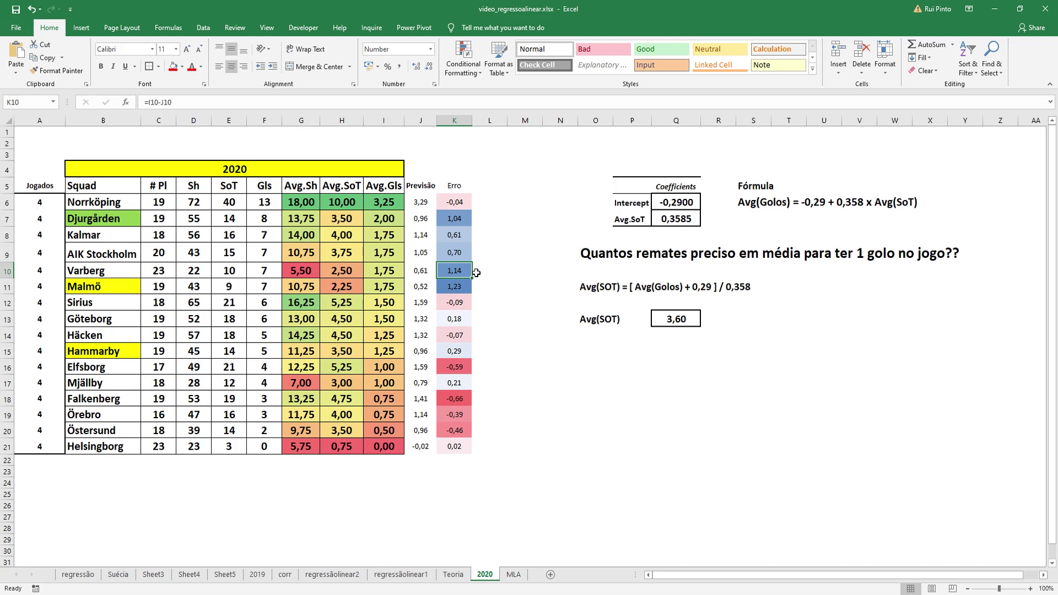
pyautogui.click(426, 270)
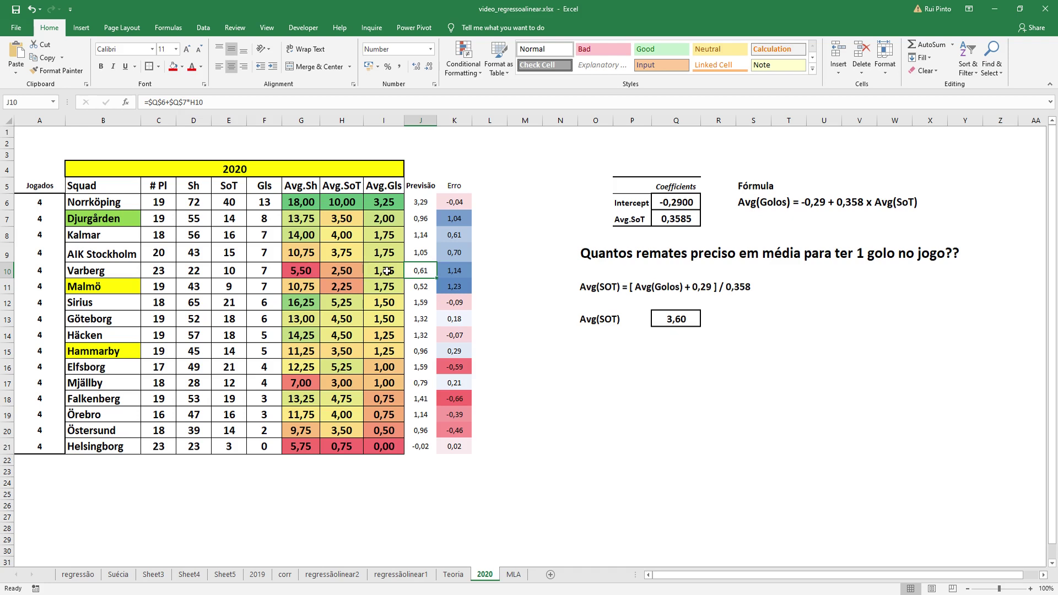
pyautogui.click(302, 271)
pyautogui.click(345, 271)
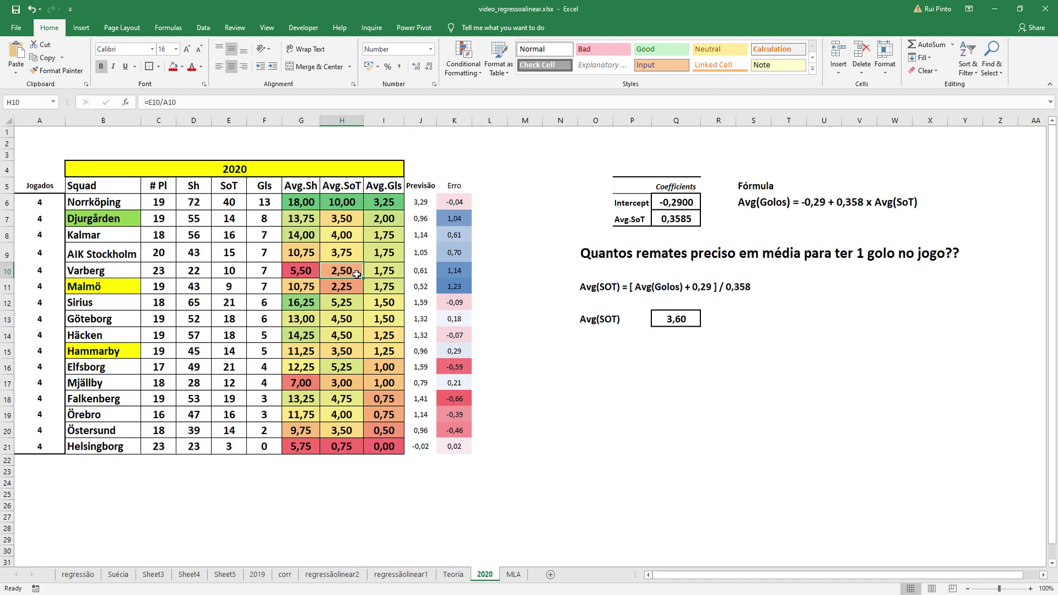
pyautogui.click(595, 335)
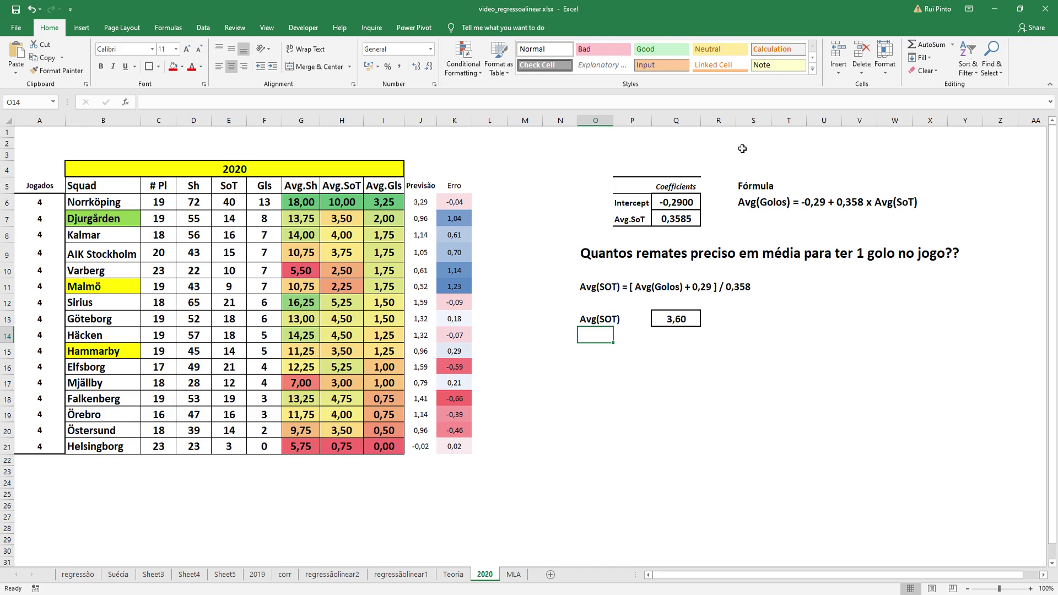
pyautogui.click(784, 416)
pyautogui.click(655, 428)
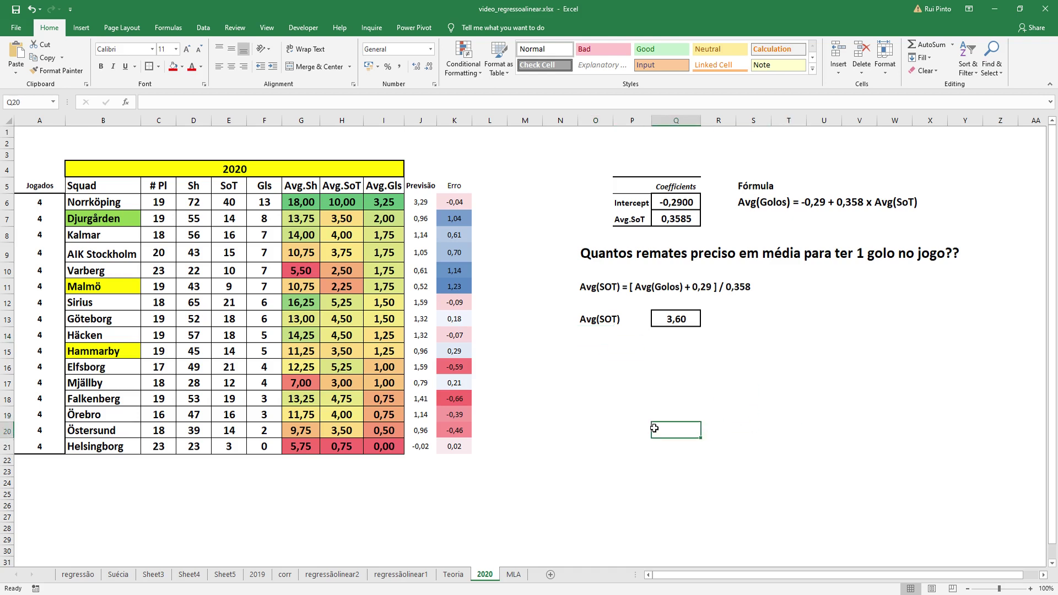
# - Study the question on shots needed for 1 goal, the rearranged Avg(SOT) formula and its calculation in Q13
pyautogui.click(600, 256)
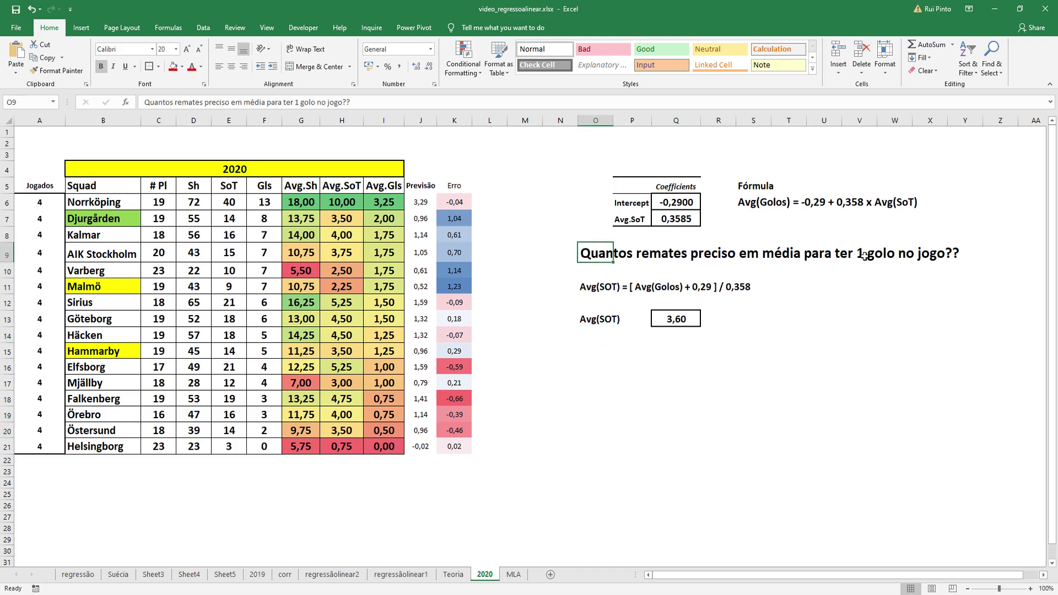
pyautogui.click(800, 362)
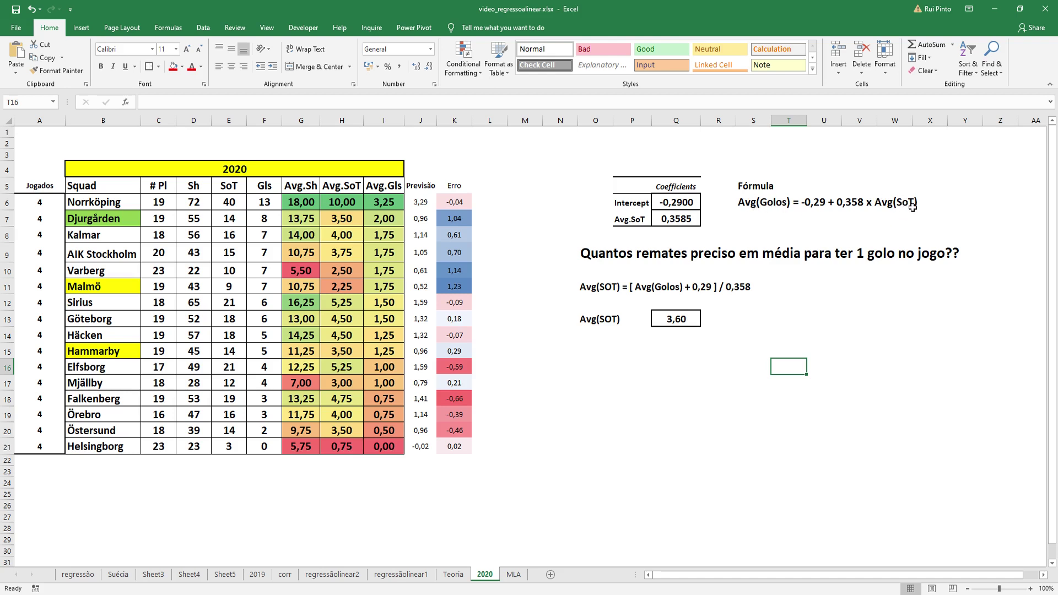
pyautogui.click(676, 319)
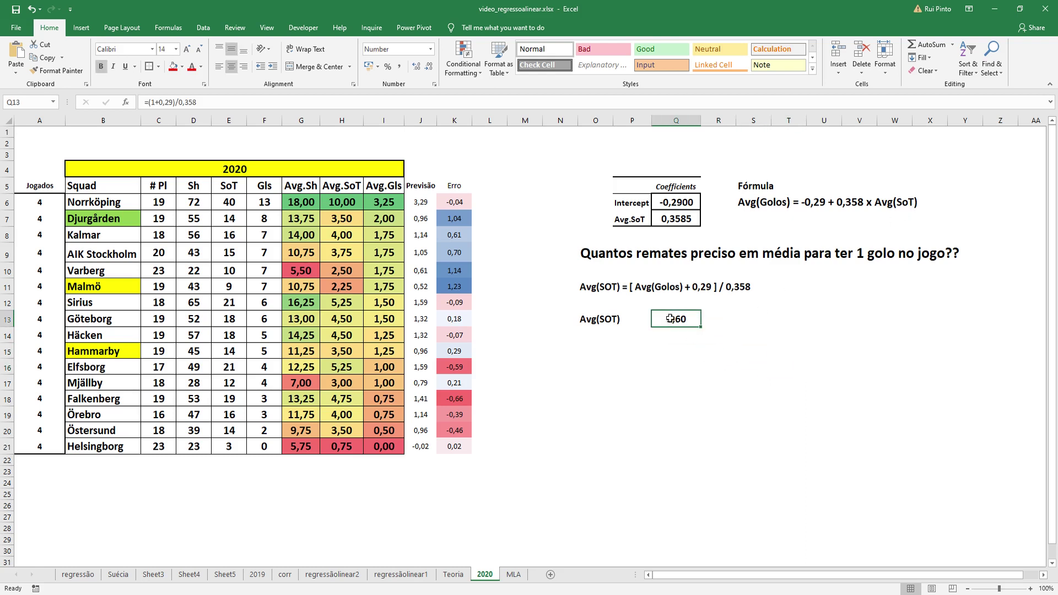
pyautogui.click(606, 286)
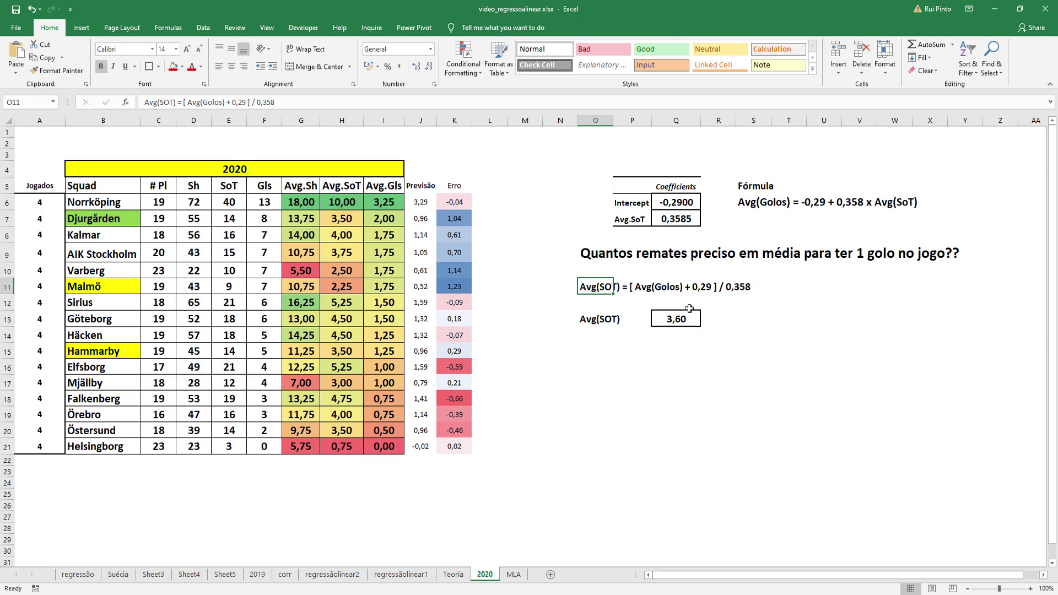
pyautogui.click(654, 288)
pyautogui.click(641, 288)
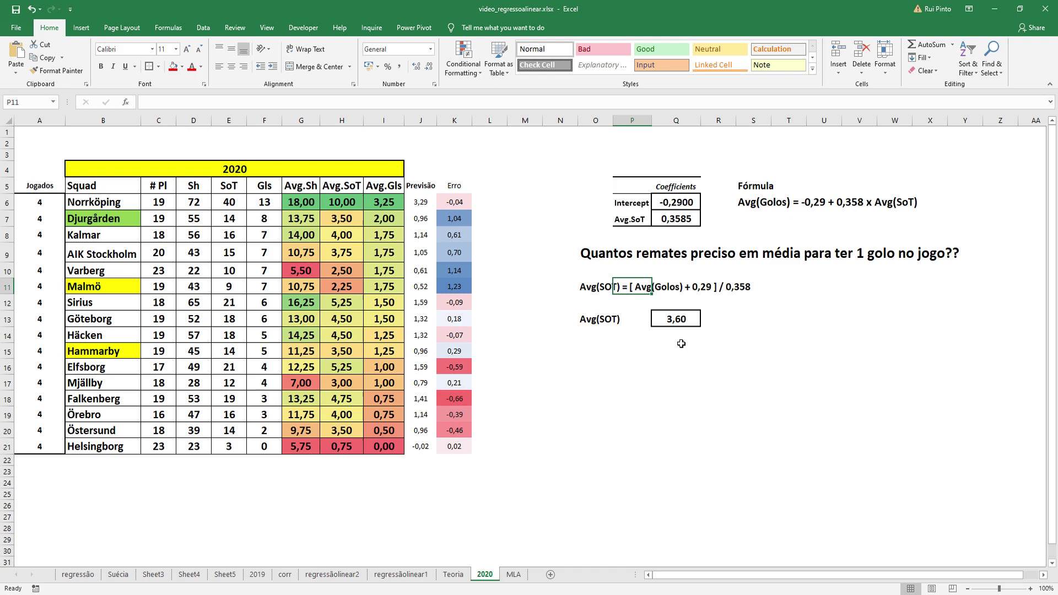
pyautogui.click(668, 320)
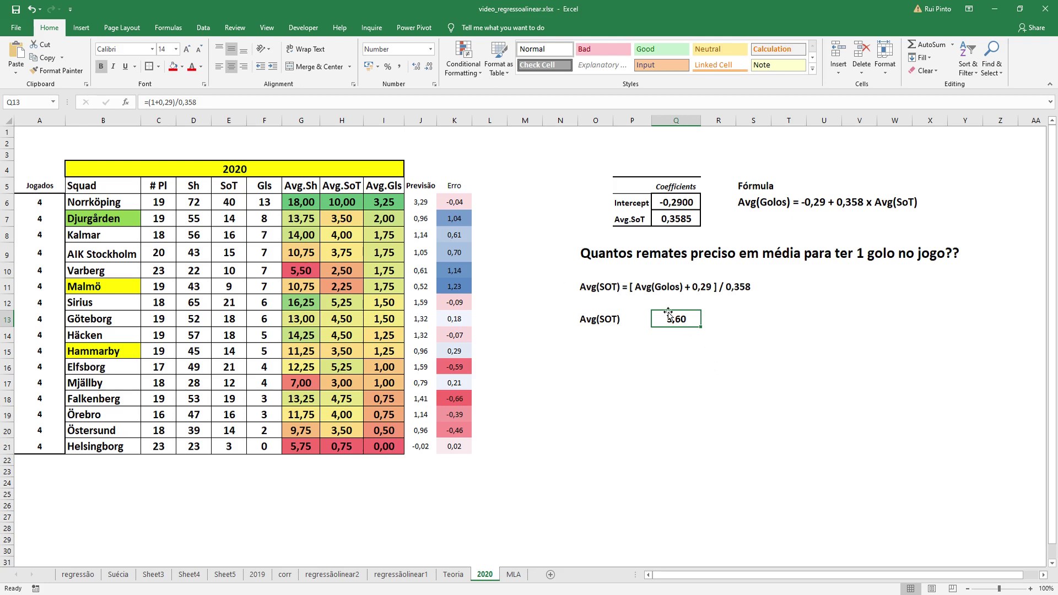
pyautogui.click(598, 363)
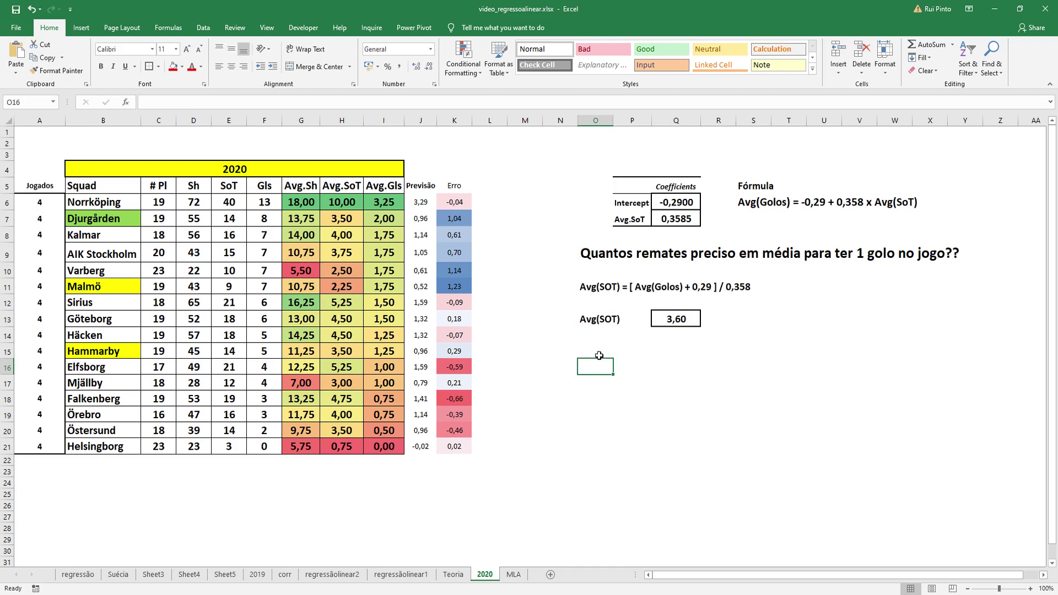
# - Review the regressãolinear1 and regressãolinear2 sheets, including the multiple regression output, and return to the 2020 sheet
pyautogui.click(567, 156)
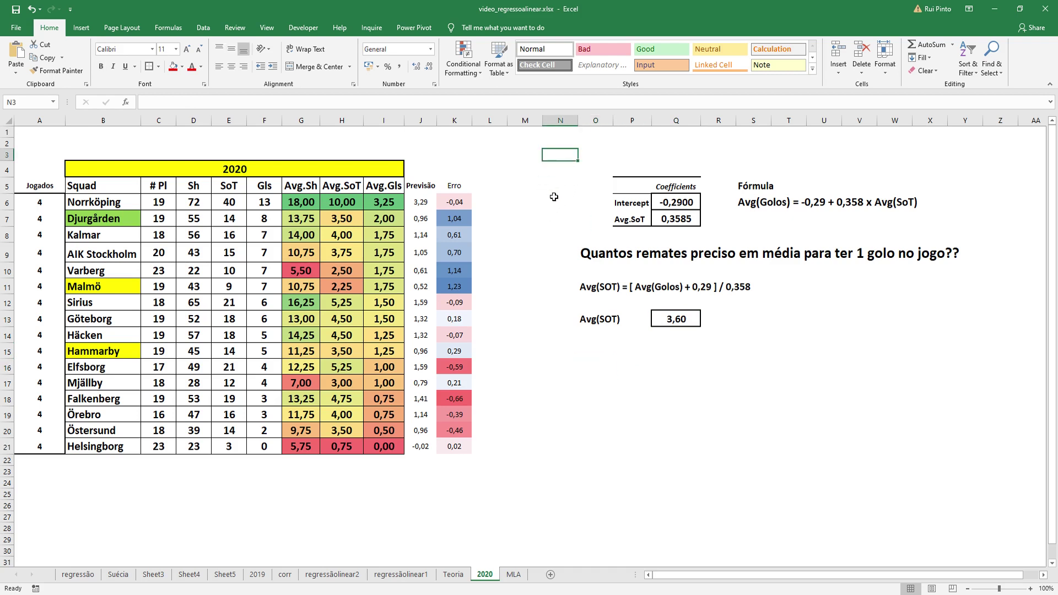
pyautogui.click(403, 574)
pyautogui.click(332, 575)
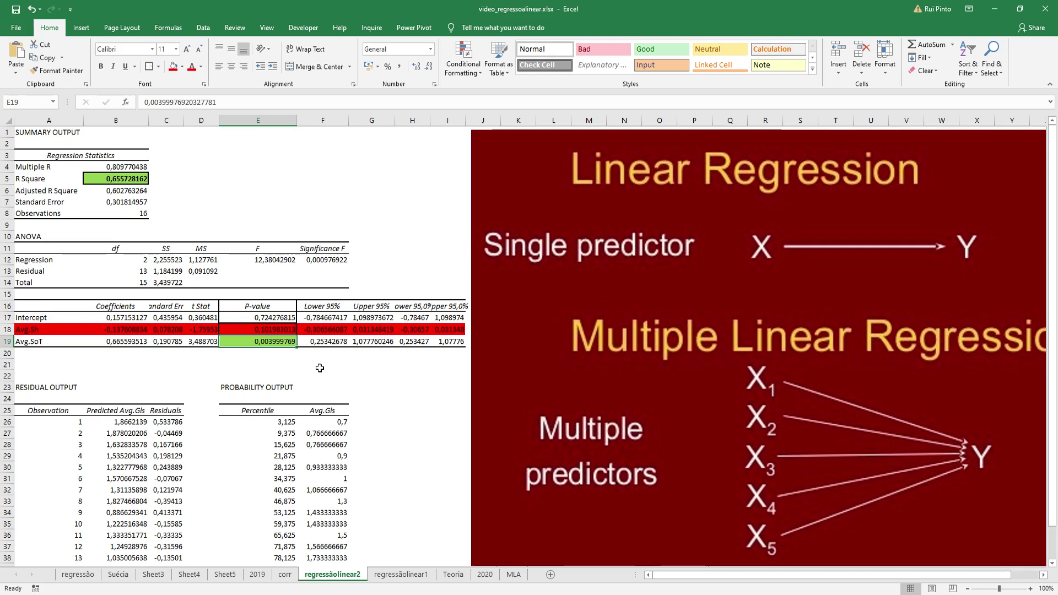
pyautogui.click(492, 576)
pyautogui.click(634, 346)
pyautogui.click(686, 441)
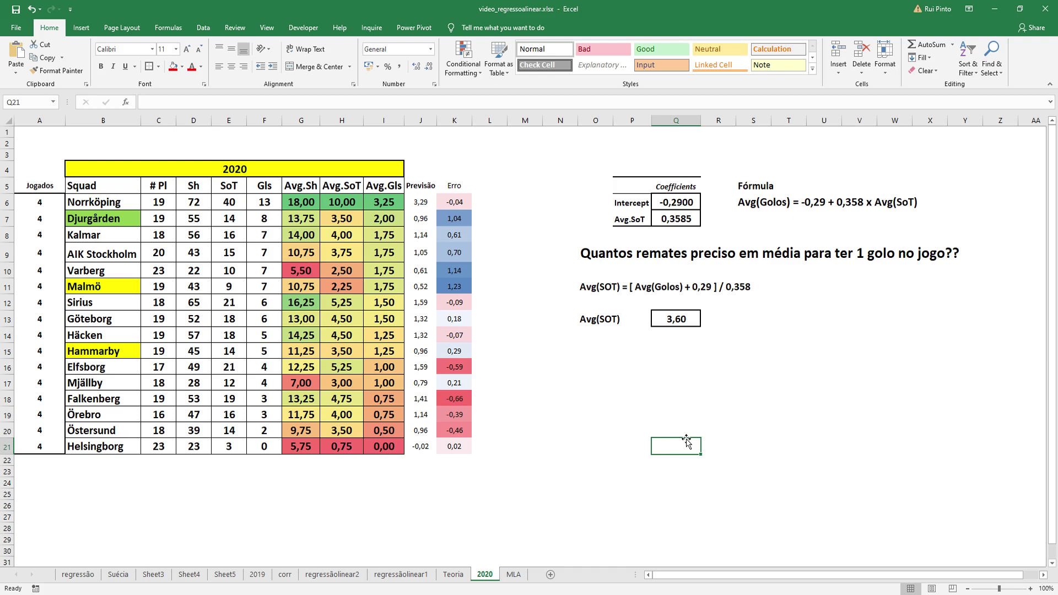
# - Review the Fórmula block with the Avg(Golos) equation on the 2020 sheet once more
pyautogui.moveTo(733, 167); pyautogui.dragTo(931, 215)
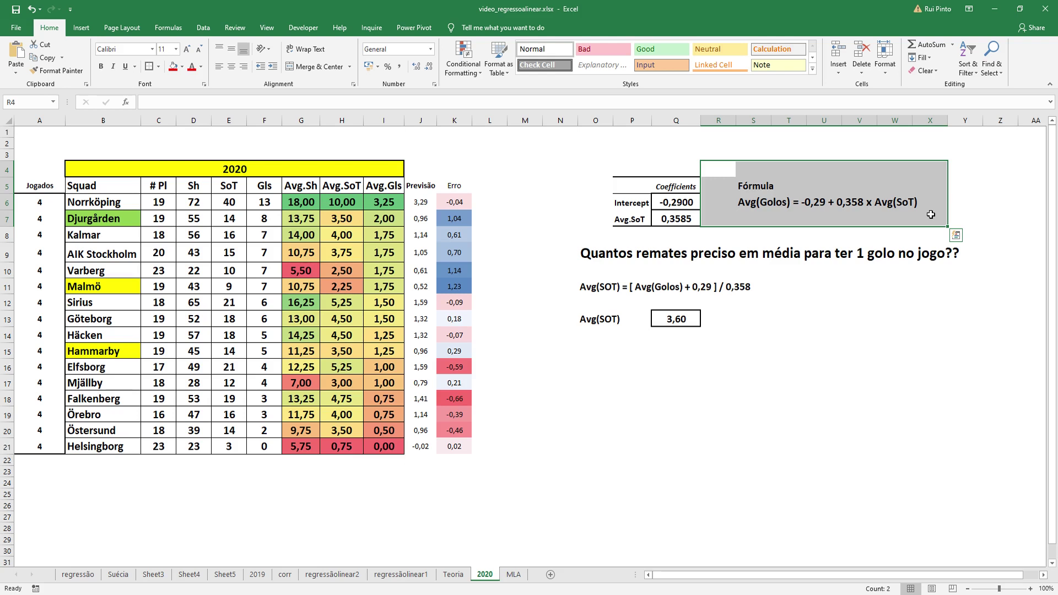
pyautogui.press('Escape')
pyautogui.click(492, 529)
pyautogui.click(580, 494)
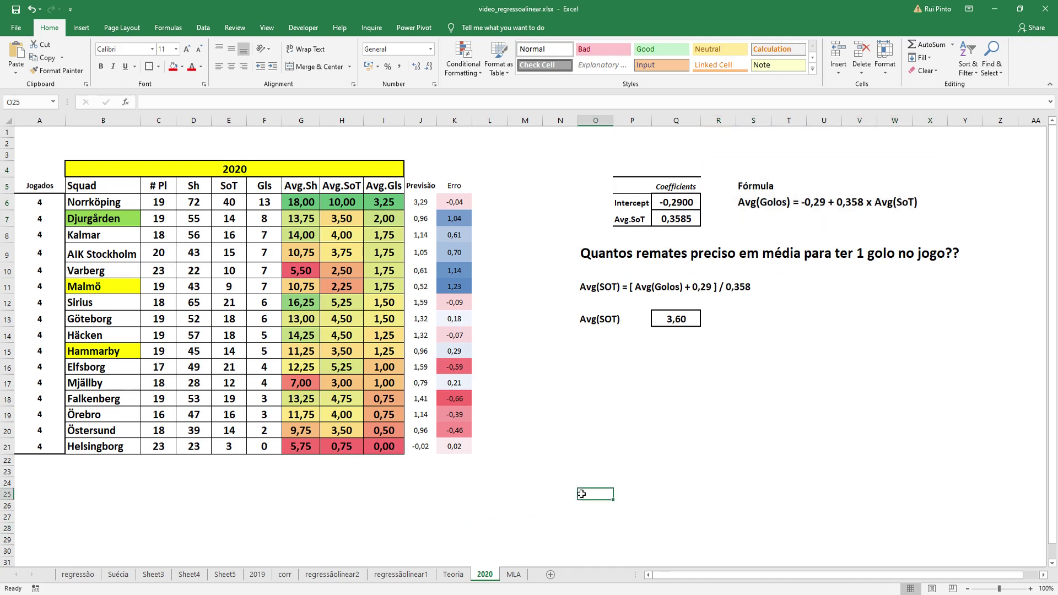